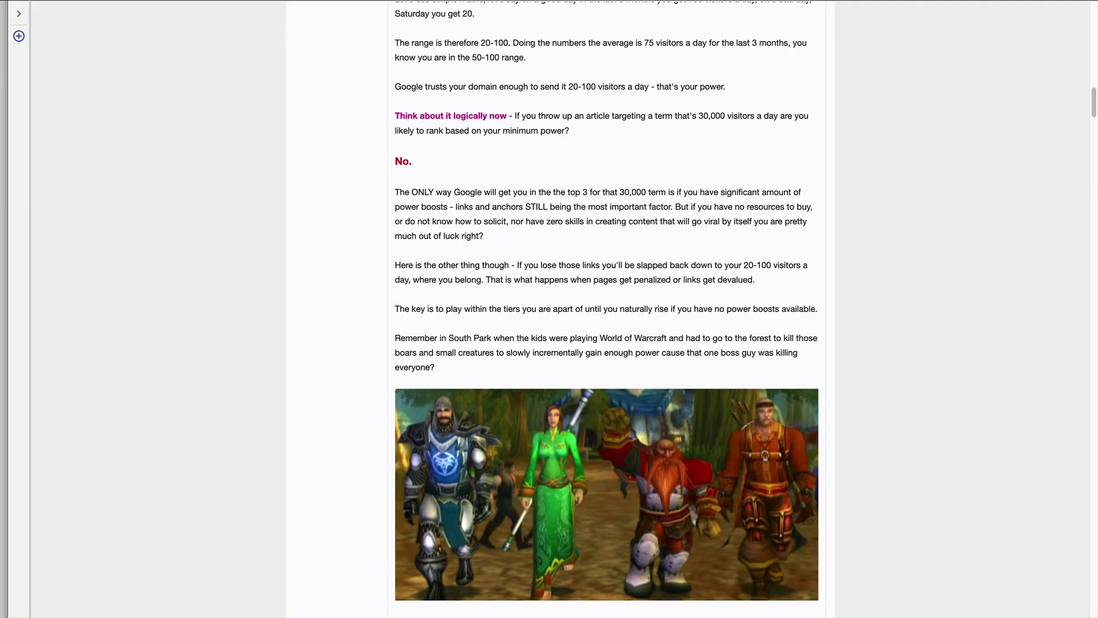
{"action": "scroll", "coordinate": [495, 416], "scroll_direction": "up", "scroll_amount": 20}
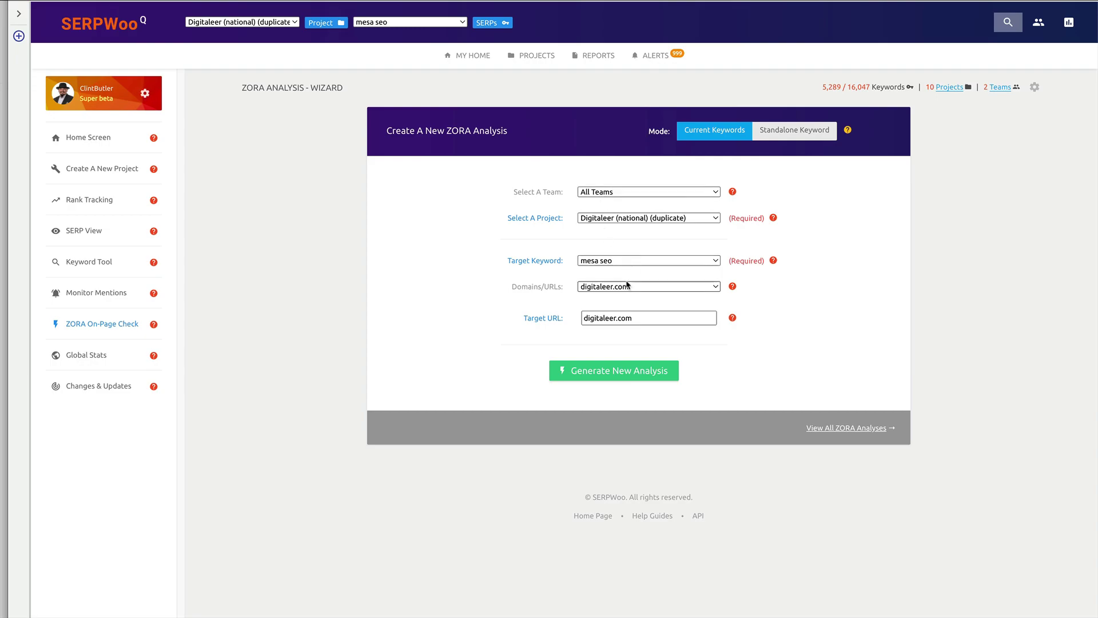
Generate a new ZORA analysis of digitaleer.com for the target keyword "mesa seo".
{"action": "left_click", "coordinate": [634, 264]}
{"action": "left_click", "coordinate": [634, 264]}
{"action": "left_click", "coordinate": [634, 370]}
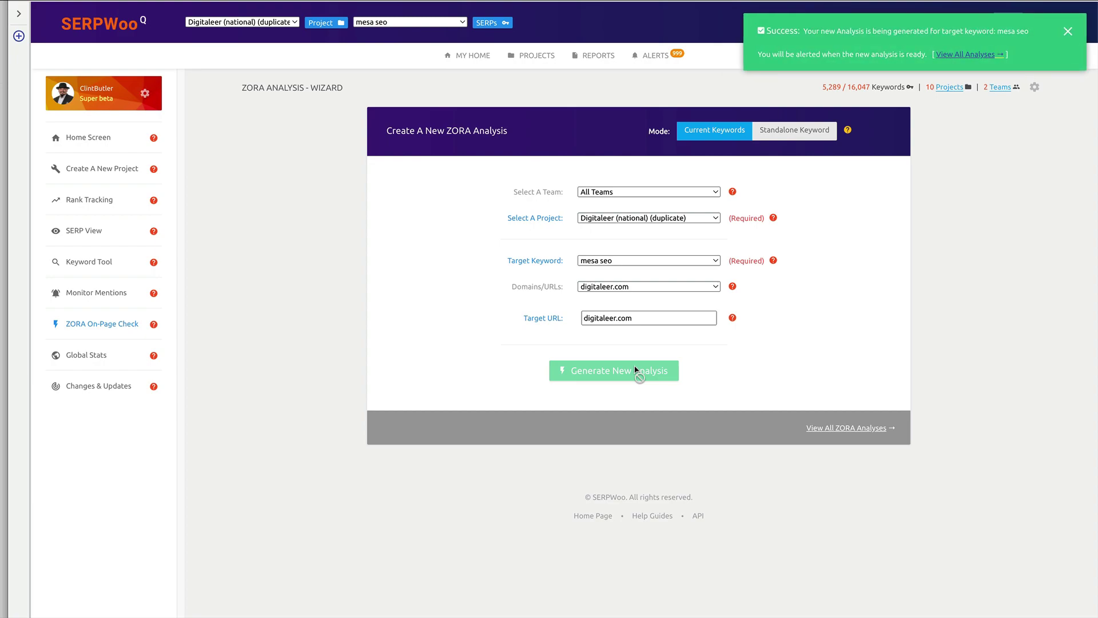
Open the list of all ZORA analyses and view the roadmap of the Phoenix SEO analysis dated 2/6/2023.
{"action": "left_click", "coordinate": [975, 55]}
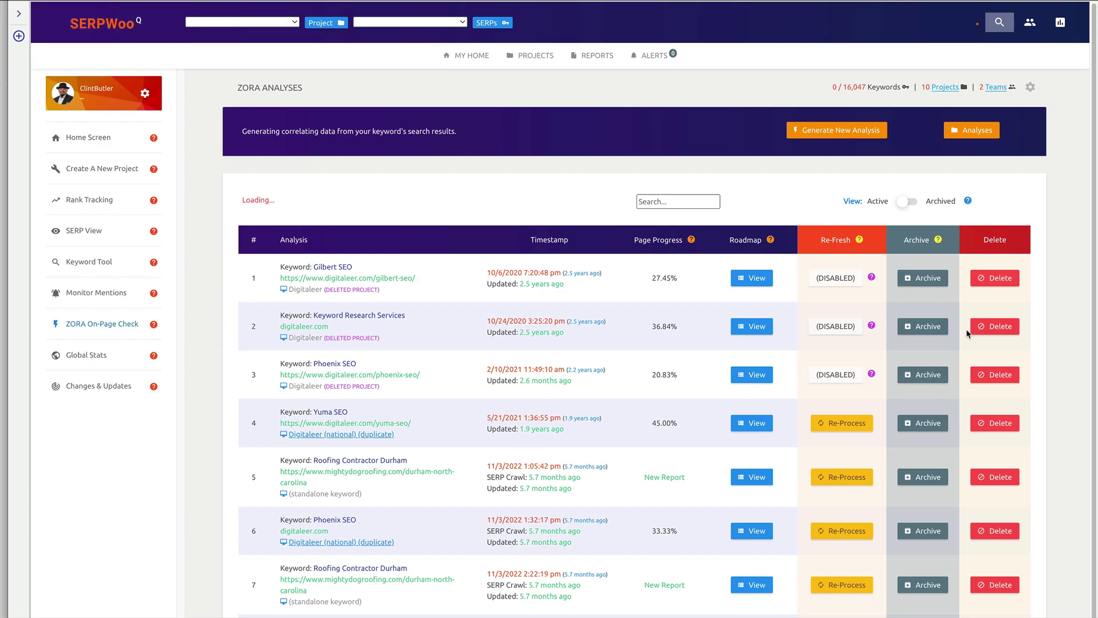
{"action": "scroll", "coordinate": [741, 373], "scroll_direction": "down", "scroll_amount": 2}
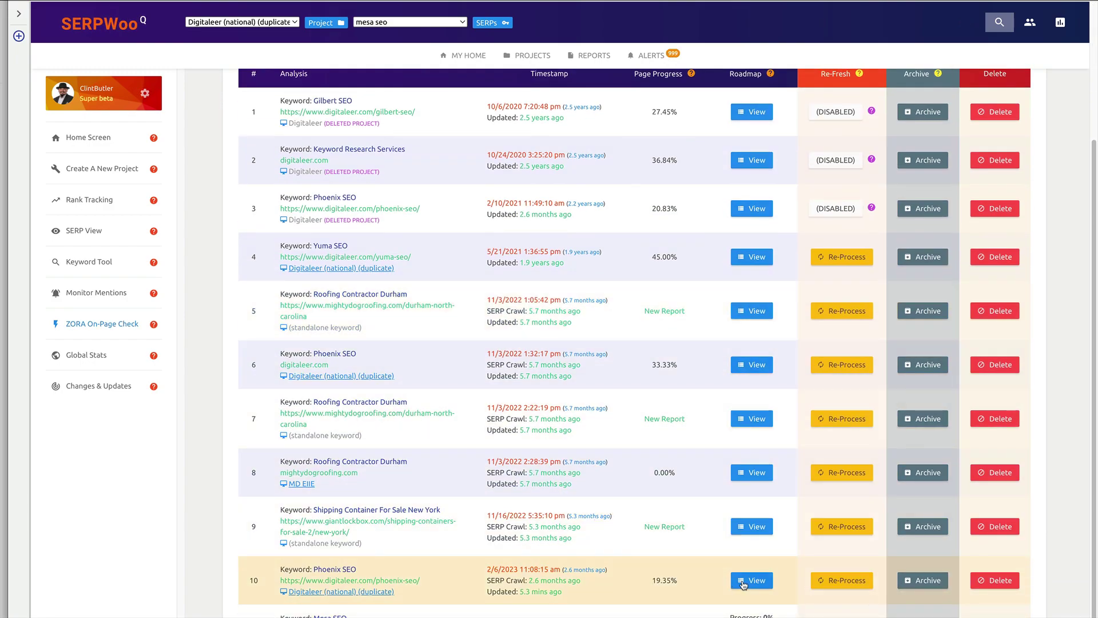
{"action": "left_click", "coordinate": [743, 581]}
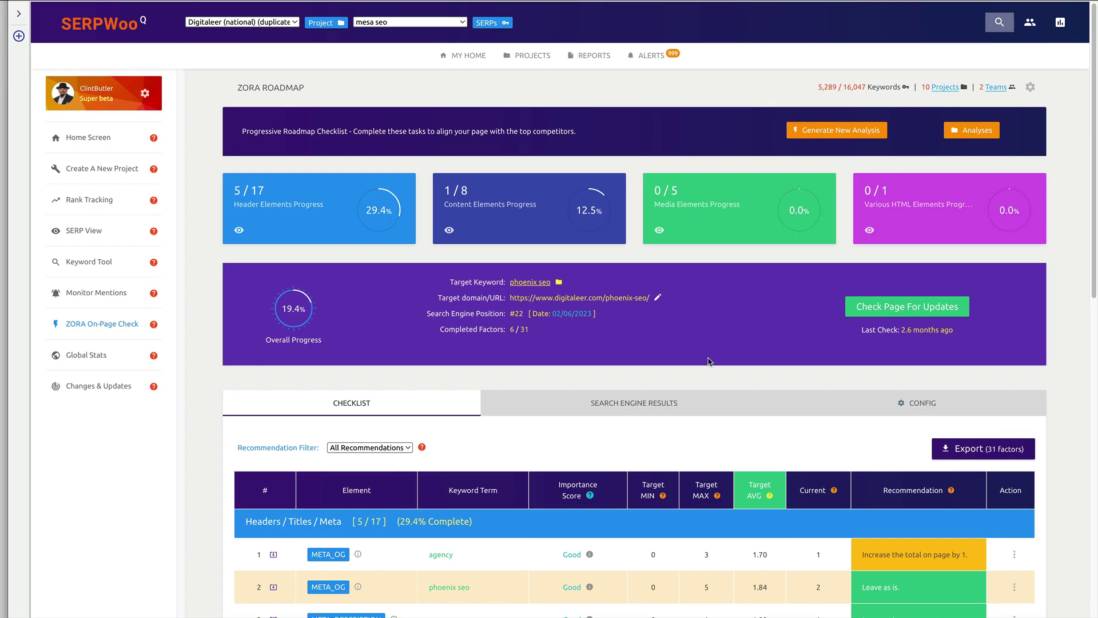
Examine the roadmap's element progress cards, target page summary and header checklist recommendations.
{"action": "scroll", "coordinate": [710, 357], "scroll_direction": "down", "scroll_amount": 1}
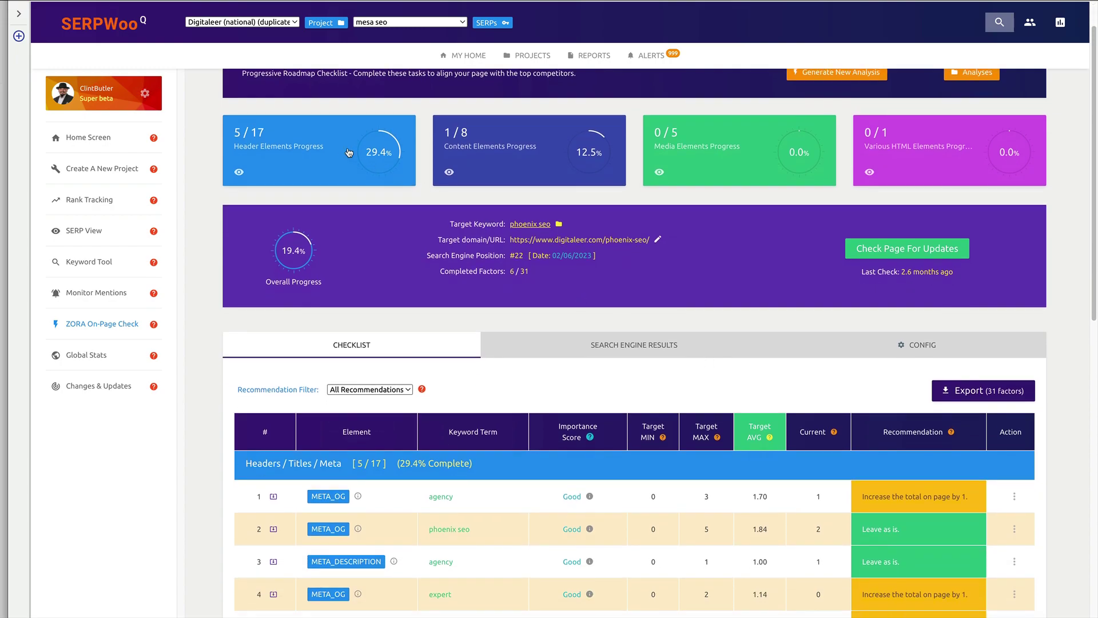
{"action": "scroll", "coordinate": [284, 153], "scroll_direction": "up", "scroll_amount": 1}
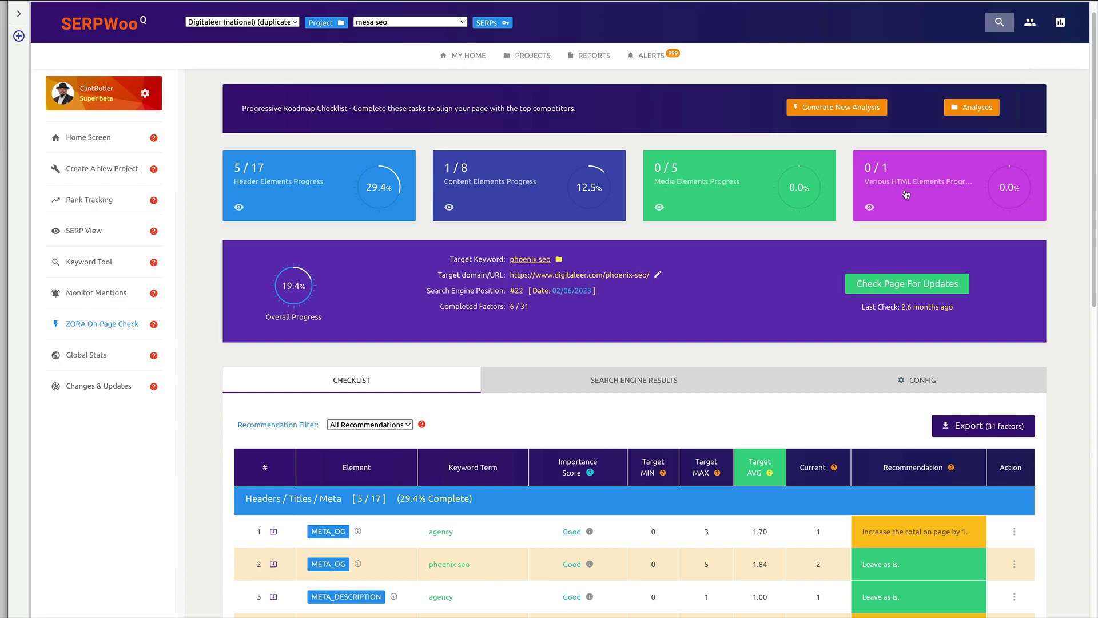
{"action": "scroll", "coordinate": [430, 239], "scroll_direction": "down", "scroll_amount": 2}
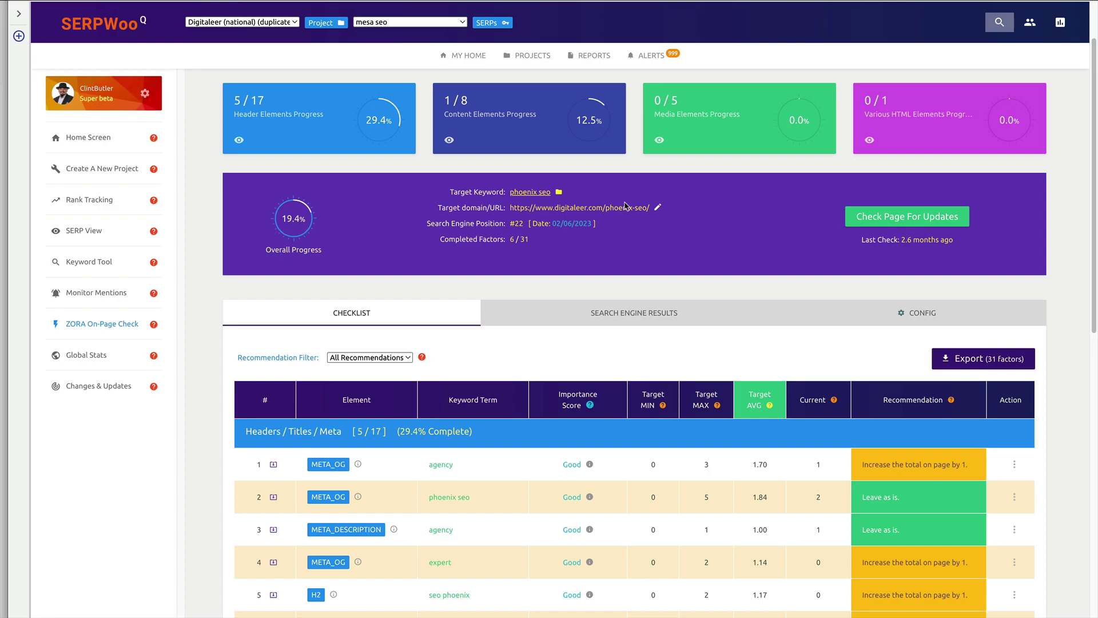
{"action": "scroll", "coordinate": [801, 207], "scroll_direction": "down", "scroll_amount": 1}
{"action": "left_click", "coordinate": [912, 207]}
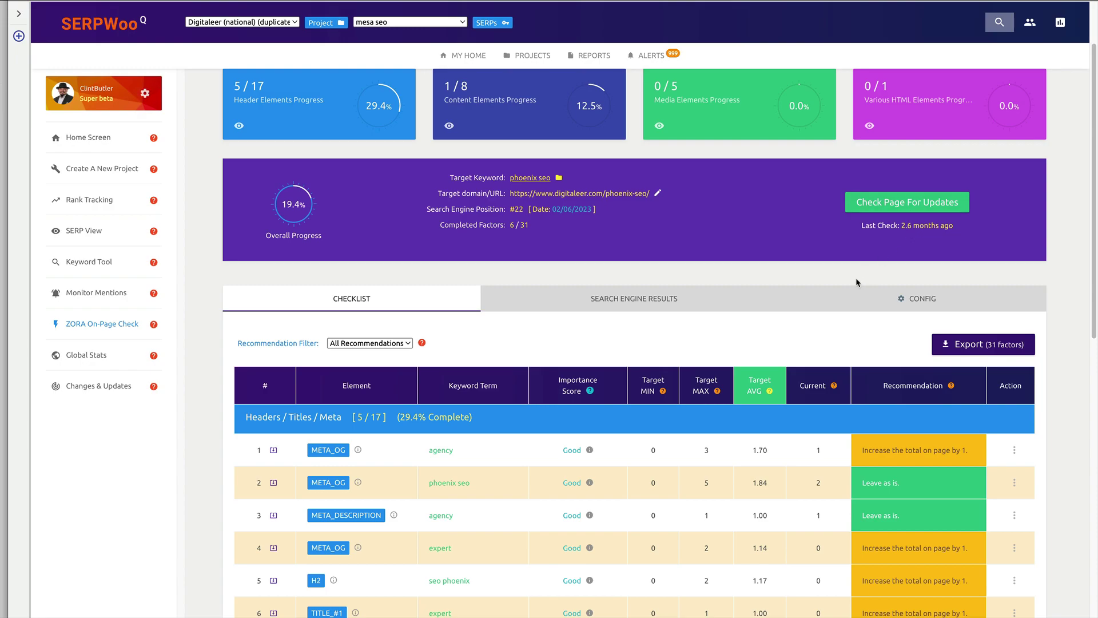
{"action": "scroll", "coordinate": [856, 277], "scroll_direction": "down", "scroll_amount": 4}
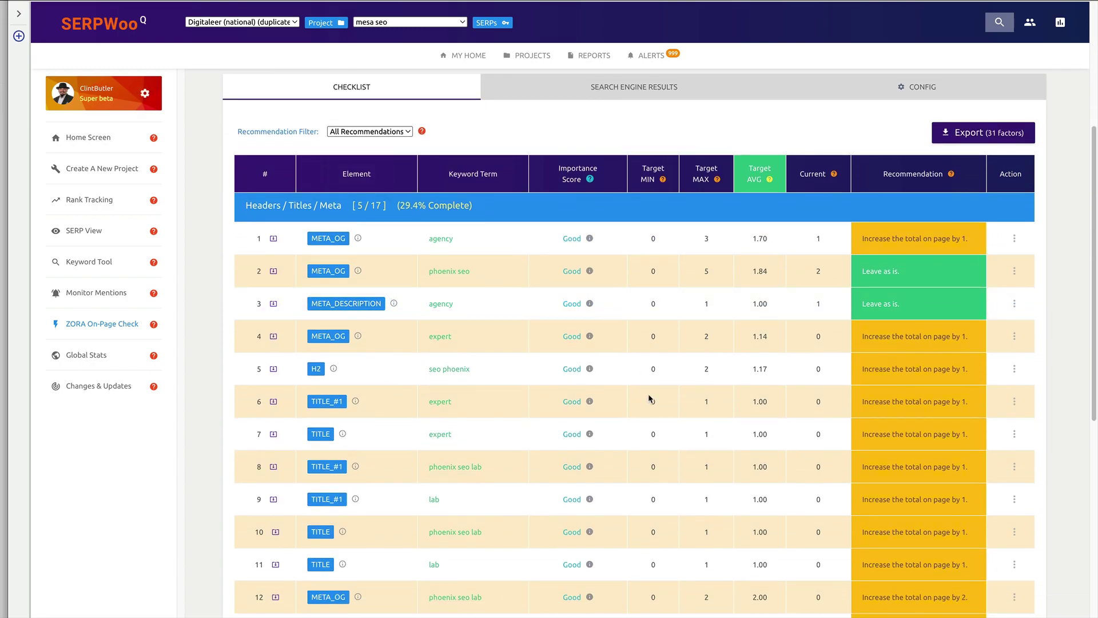
Show the roadmap's search engine results and look through the full list of ranking competitor URLs.
{"action": "scroll", "coordinate": [650, 397], "scroll_direction": "up", "scroll_amount": 4}
{"action": "left_click", "coordinate": [652, 320]}
{"action": "scroll", "coordinate": [667, 350], "scroll_direction": "down", "scroll_amount": 14}
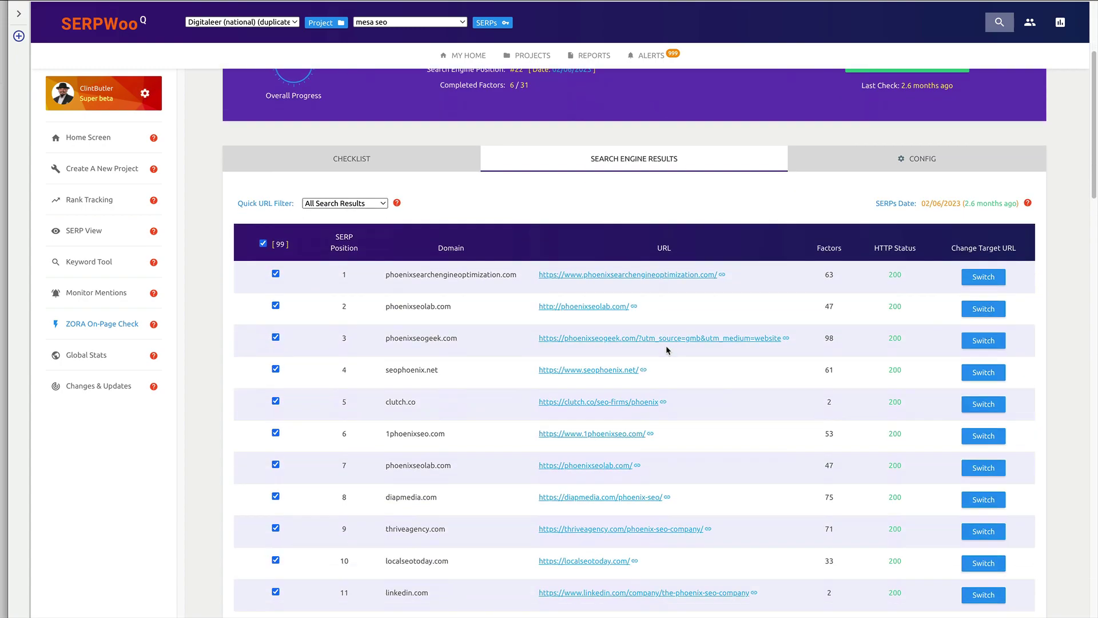
{"action": "scroll", "coordinate": [667, 350], "scroll_direction": "down", "scroll_amount": 20}
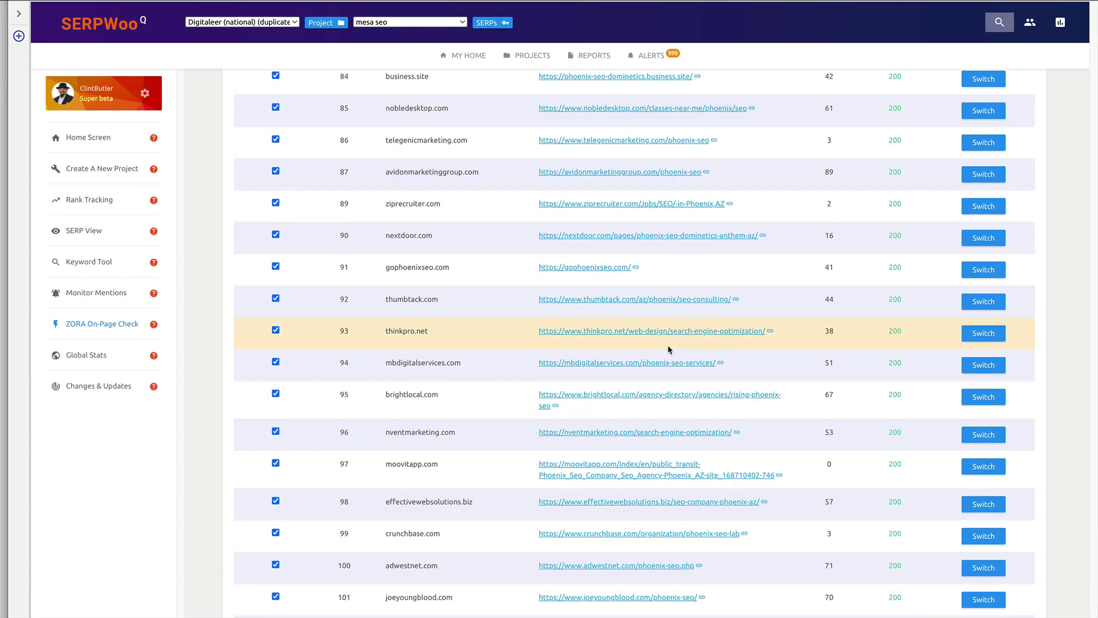
{"action": "scroll", "coordinate": [668, 349], "scroll_direction": "up", "scroll_amount": 20}
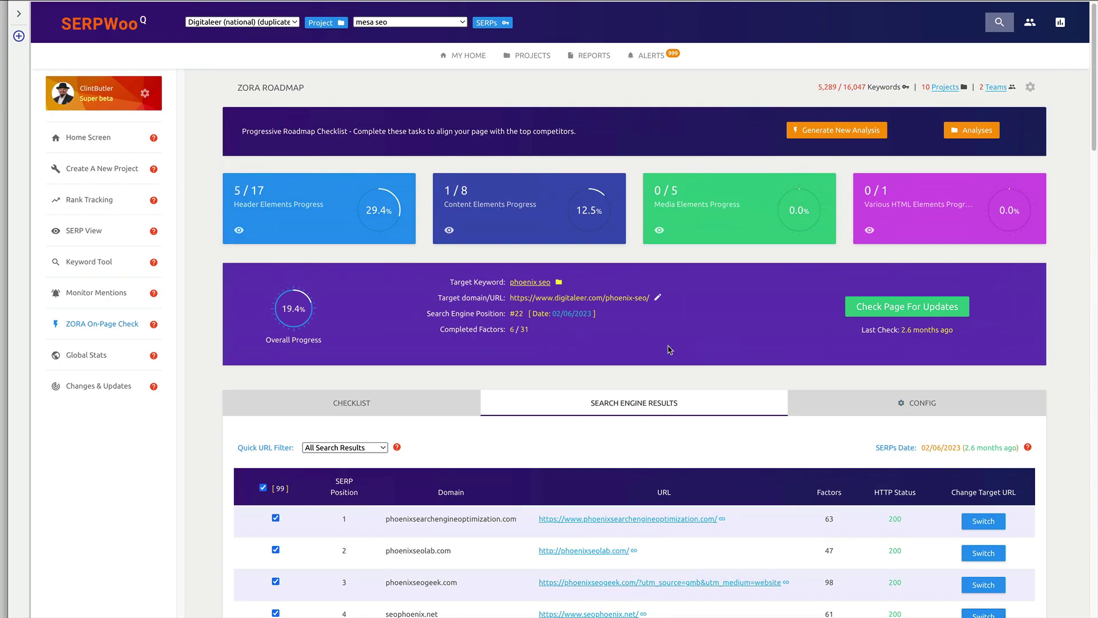
Show the roadmap's configuration and review the optimization method, importance score choices, checklist columns and ignored items.
{"action": "left_click", "coordinate": [901, 405]}
{"action": "scroll", "coordinate": [417, 353], "scroll_direction": "down", "scroll_amount": 3}
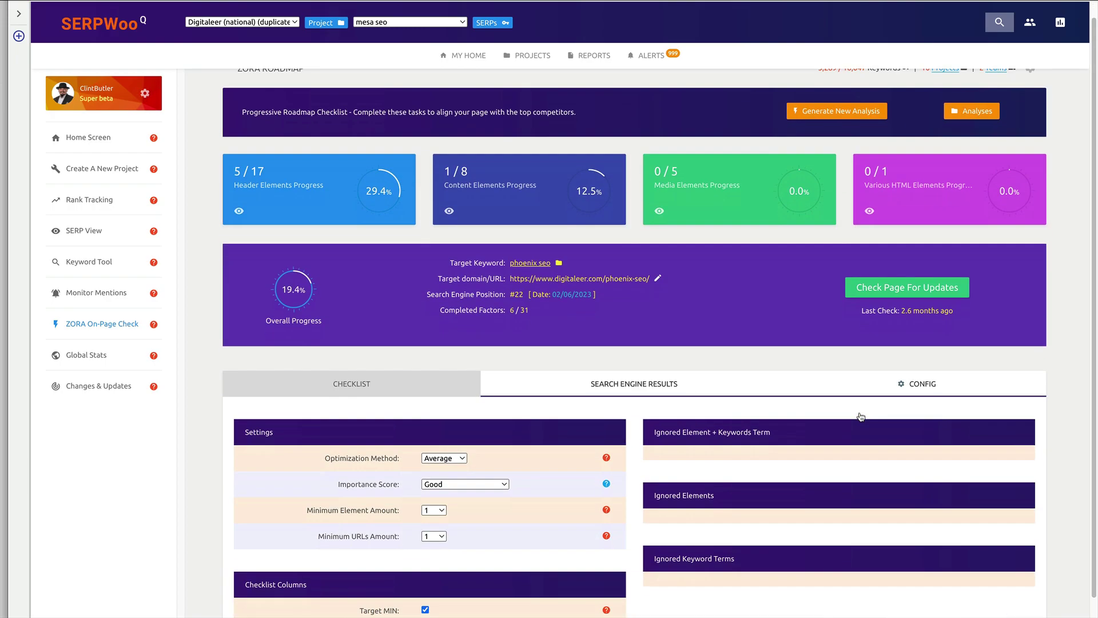
{"action": "left_click", "coordinate": [456, 316]}
{"action": "left_click", "coordinate": [508, 321]}
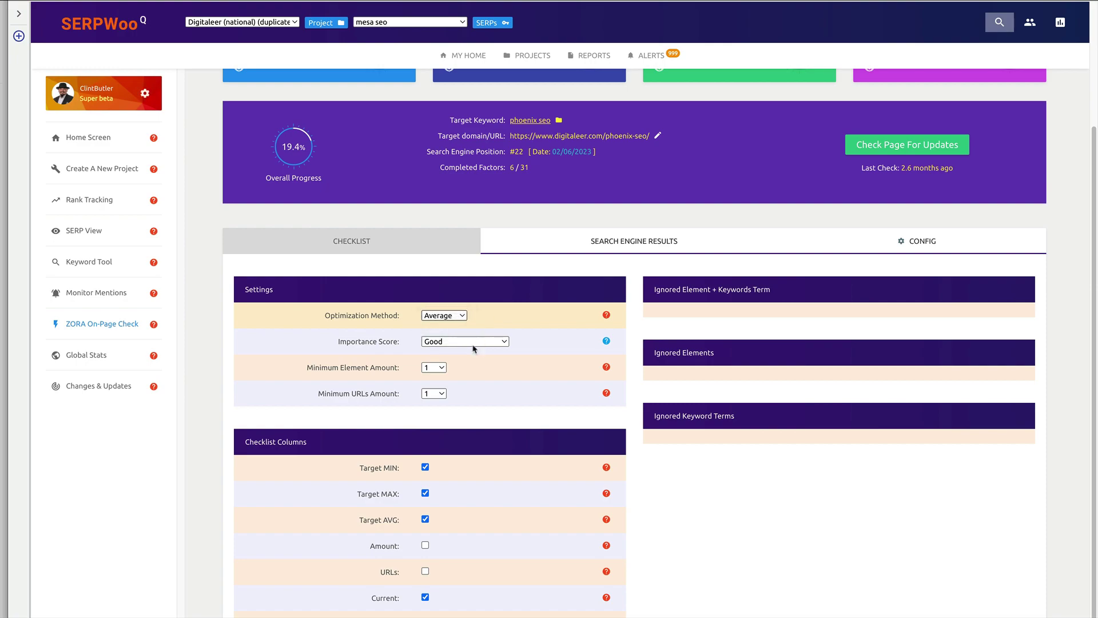
{"action": "left_click", "coordinate": [475, 342]}
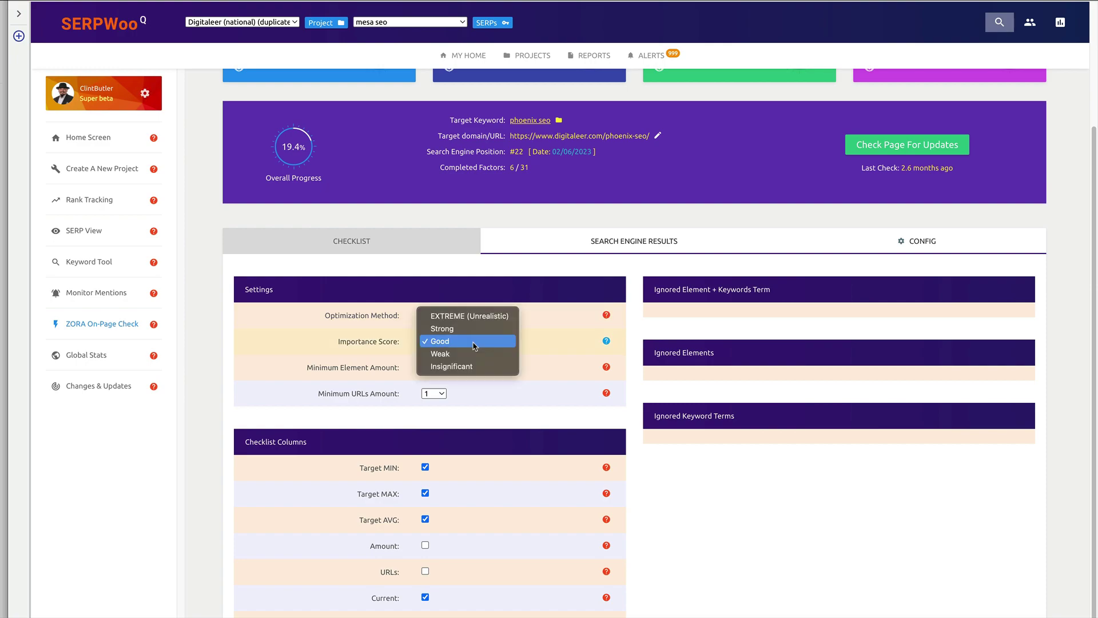
{"action": "left_click", "coordinate": [547, 339]}
{"action": "scroll", "coordinate": [546, 338], "scroll_direction": "down", "scroll_amount": 2}
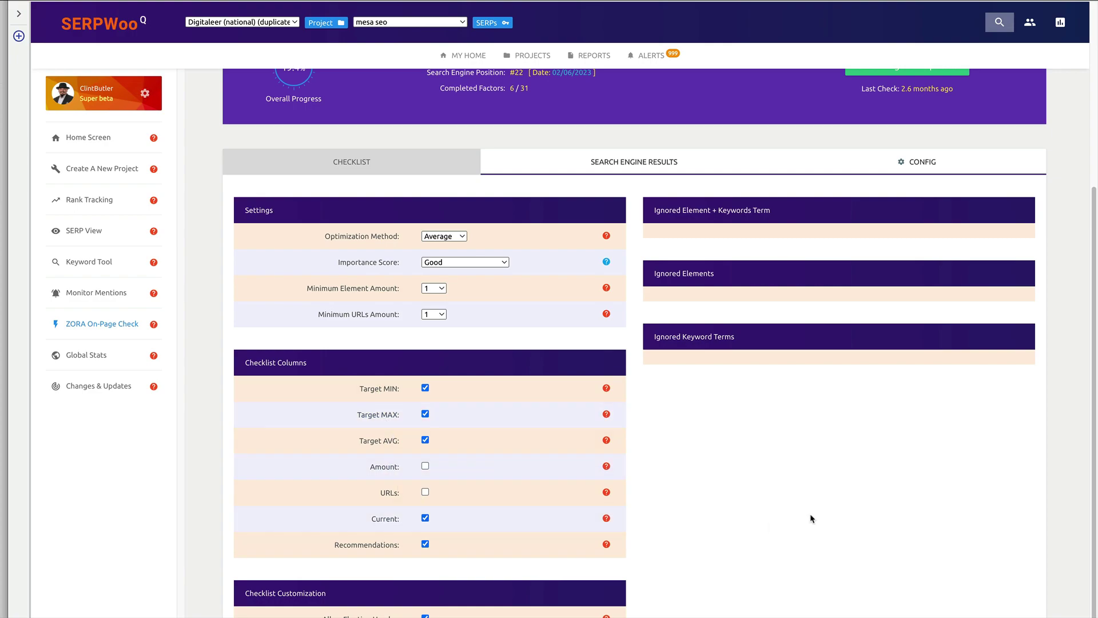
{"action": "scroll", "coordinate": [806, 511], "scroll_direction": "up", "scroll_amount": 1}
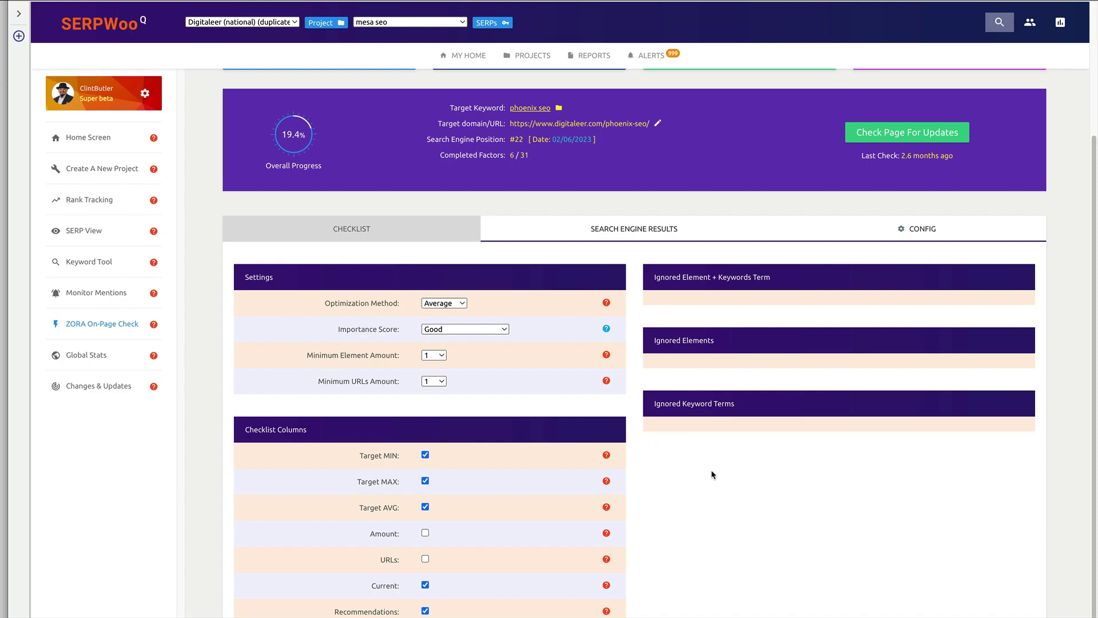
Return to the roadmap checklist and export its factors to a spreadsheet file.
{"action": "left_click", "coordinate": [686, 239]}
{"action": "left_click", "coordinate": [439, 238]}
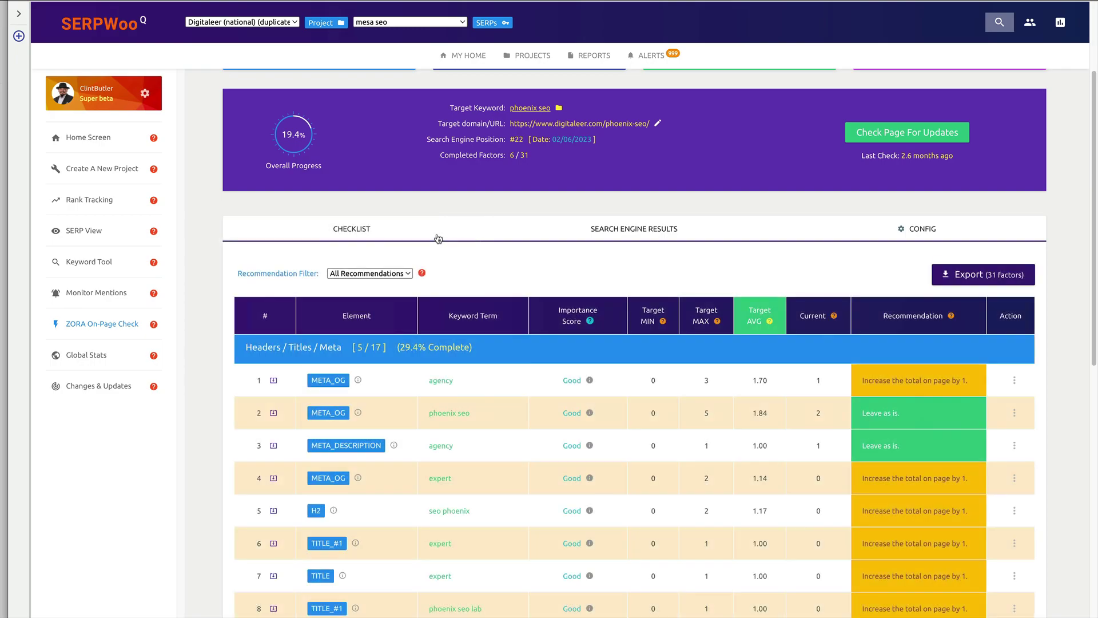
{"action": "scroll", "coordinate": [601, 483], "scroll_direction": "down", "scroll_amount": 2}
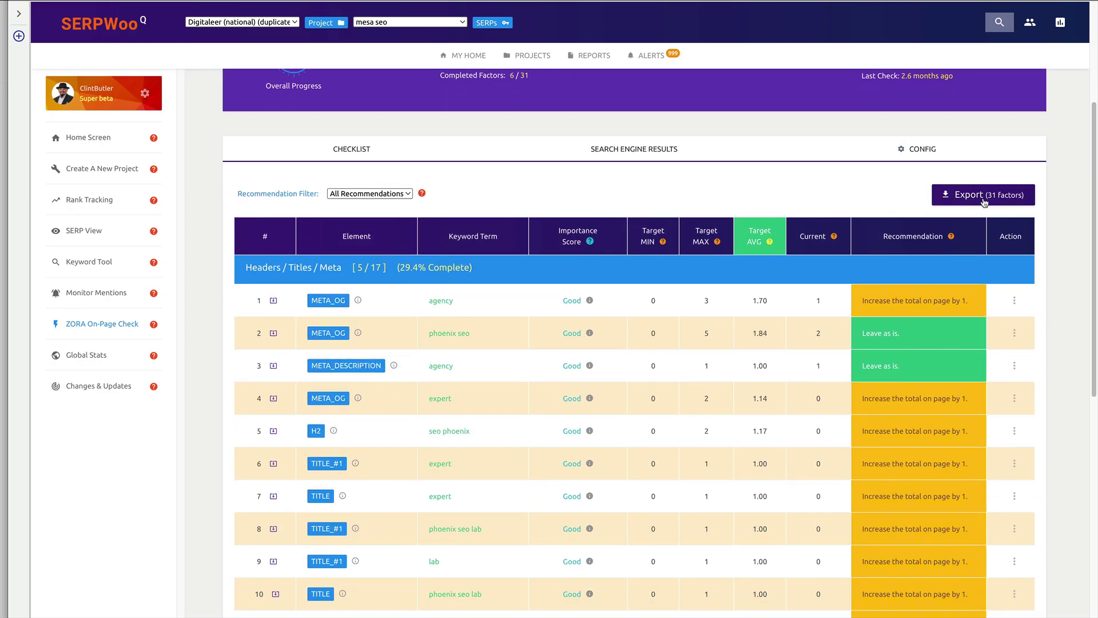
{"action": "left_click", "coordinate": [984, 201]}
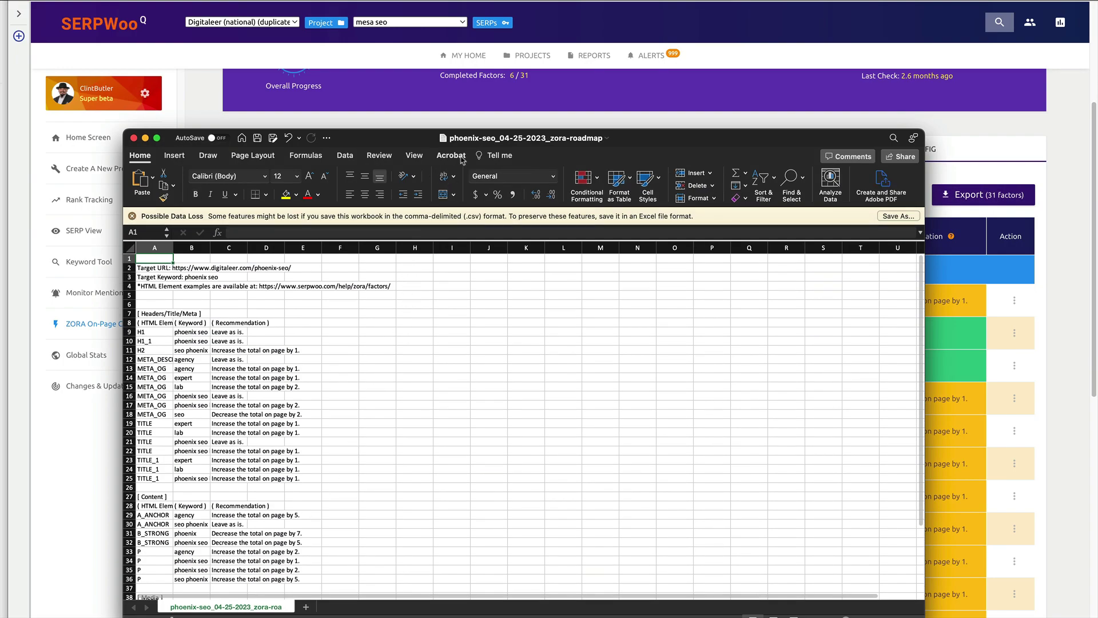
In the exported Excel workbook, fit the HTML element, keyword and recommendation columns to their contents.
{"action": "left_click_drag", "start_coordinate": [462, 138], "coordinate": [453, 67]}
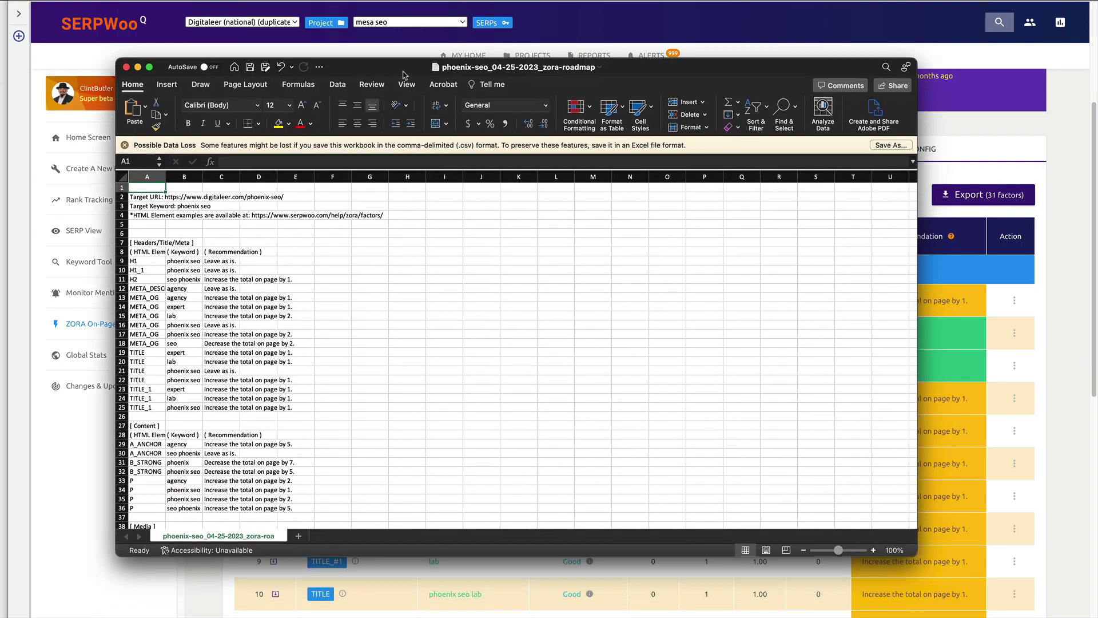
{"action": "double_click", "coordinate": [166, 179]}
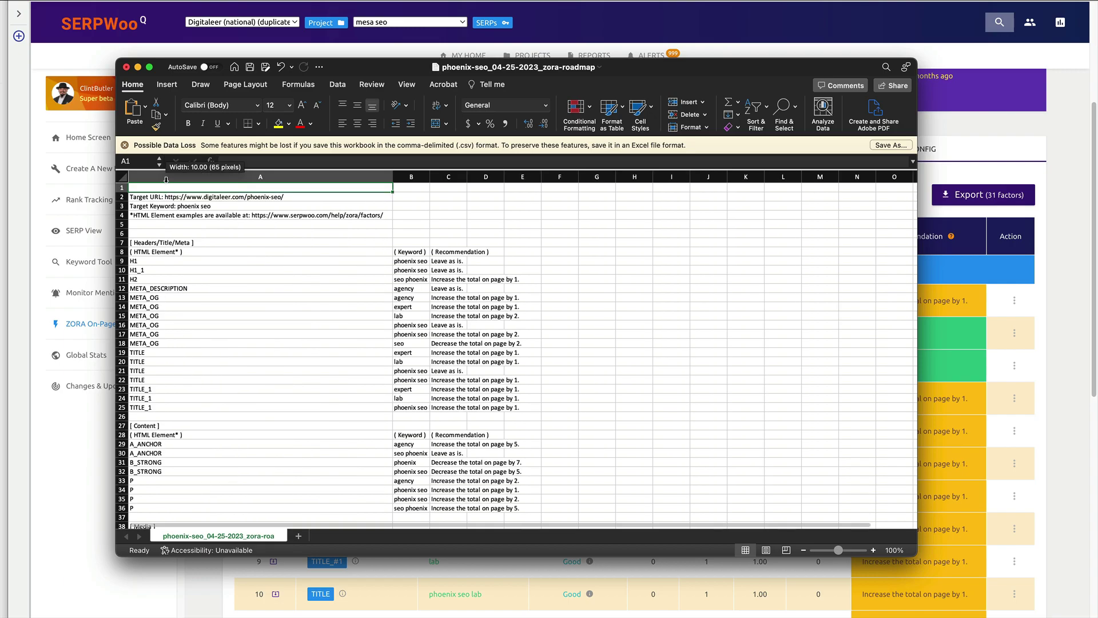
{"action": "double_click", "coordinate": [431, 178]}
{"action": "double_click", "coordinate": [477, 178]}
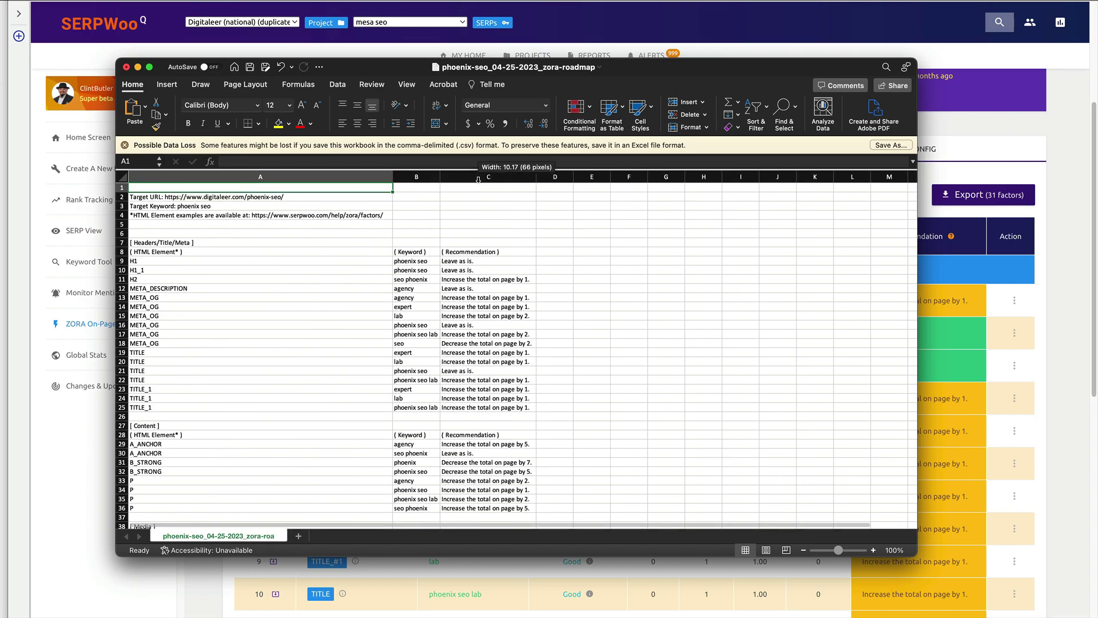
Examine the exported element, keyword and recommendation rows across all sections of the sheet.
{"action": "scroll", "coordinate": [659, 413], "scroll_direction": "down", "scroll_amount": 1}
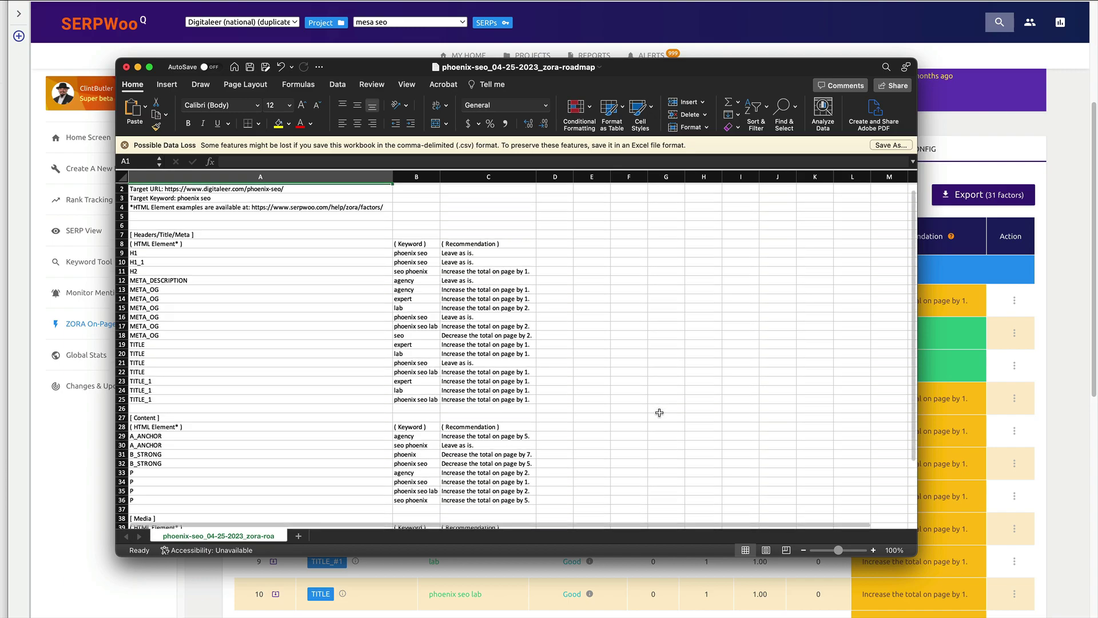
{"action": "scroll", "coordinate": [660, 412], "scroll_direction": "down", "scroll_amount": 10}
{"action": "scroll", "coordinate": [648, 423], "scroll_direction": "up", "scroll_amount": 10}
{"action": "scroll", "coordinate": [648, 424], "scroll_direction": "down", "scroll_amount": 3}
{"action": "scroll", "coordinate": [648, 424], "scroll_direction": "down", "scroll_amount": 5}
{"action": "scroll", "coordinate": [648, 424], "scroll_direction": "up", "scroll_amount": 8}
{"action": "scroll", "coordinate": [647, 424], "scroll_direction": "down", "scroll_amount": 8}
{"action": "scroll", "coordinate": [647, 425], "scroll_direction": "up", "scroll_amount": 8}
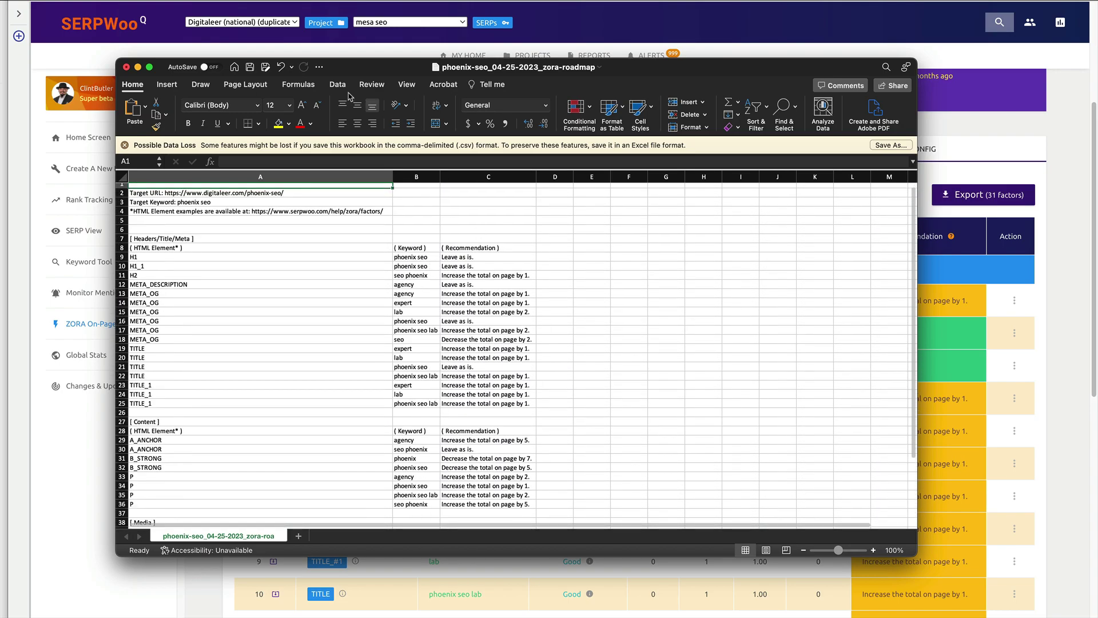
Close the exported workbook without saving the changes.
{"action": "left_click", "coordinate": [126, 67]}
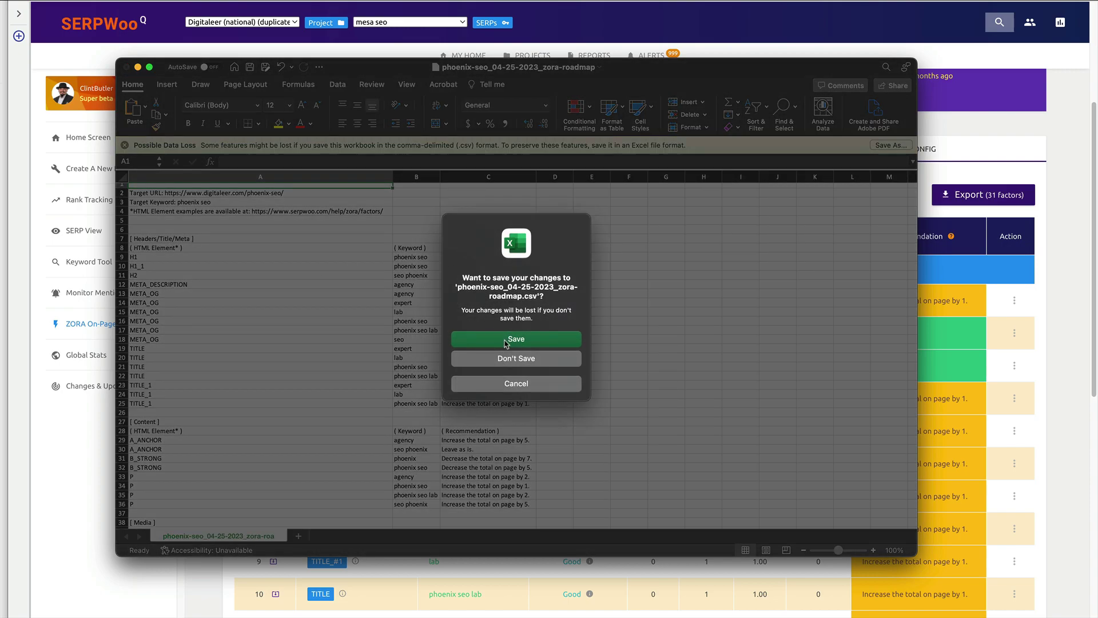
{"action": "left_click", "coordinate": [507, 363]}
Open the META_OG element's help example from the checklist, highlight its meta og: tag lines, and close the help page.
{"action": "scroll", "coordinate": [505, 414], "scroll_direction": "down", "scroll_amount": 1}
{"action": "scroll", "coordinate": [505, 416], "scroll_direction": "down", "scroll_amount": 1}
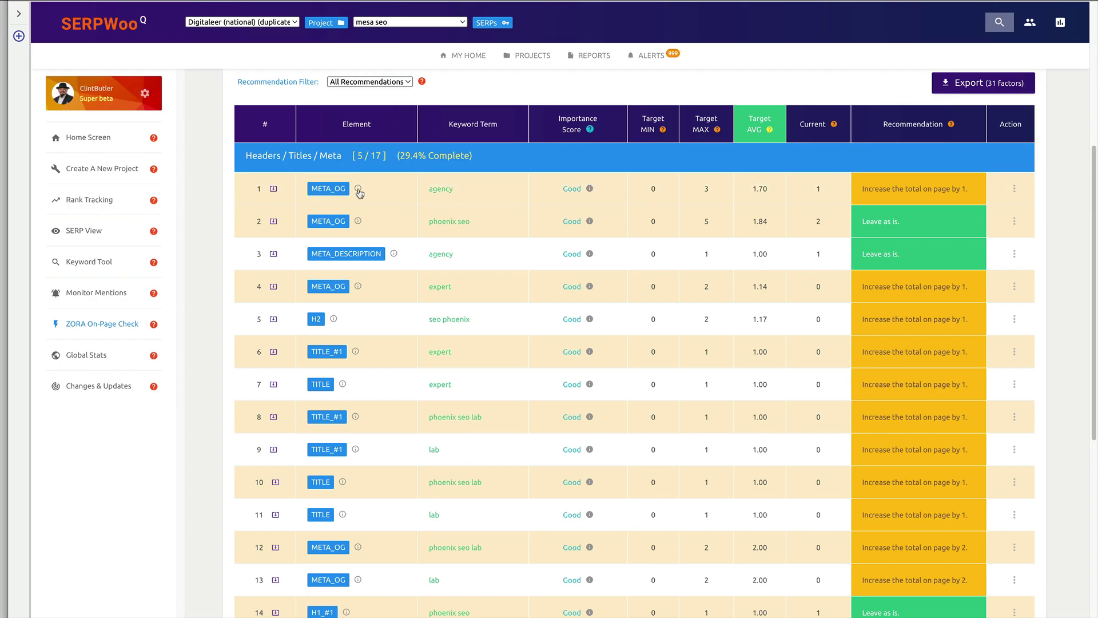
{"action": "mouse_move", "coordinate": [358, 189]}
{"action": "left_click", "coordinate": [440, 283]}
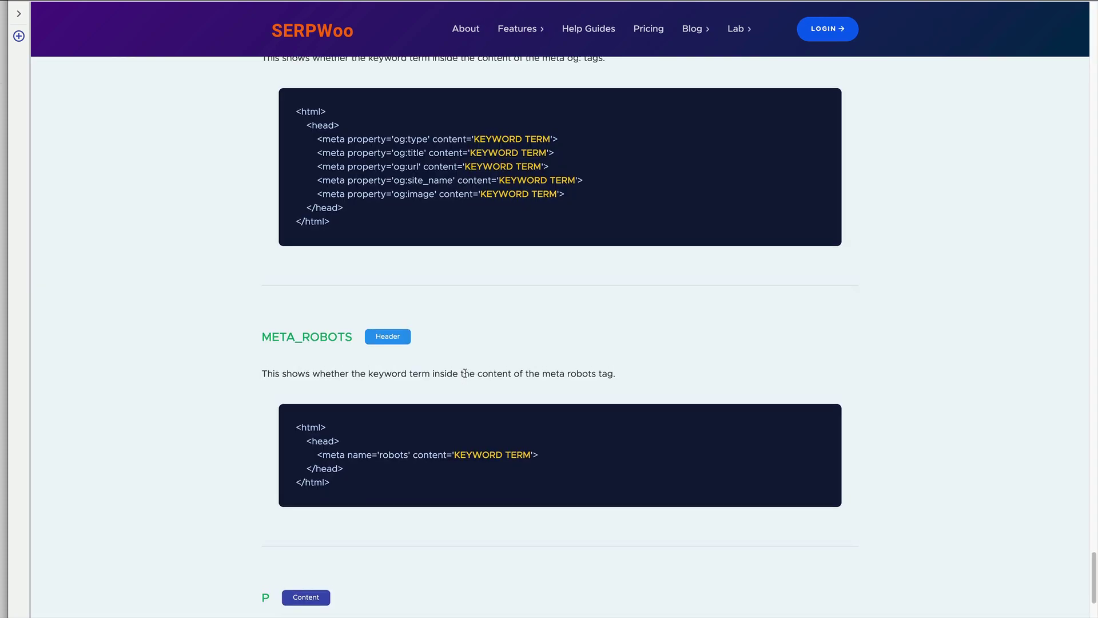
{"action": "left_click_drag", "start_coordinate": [341, 293], "coordinate": [600, 257]}
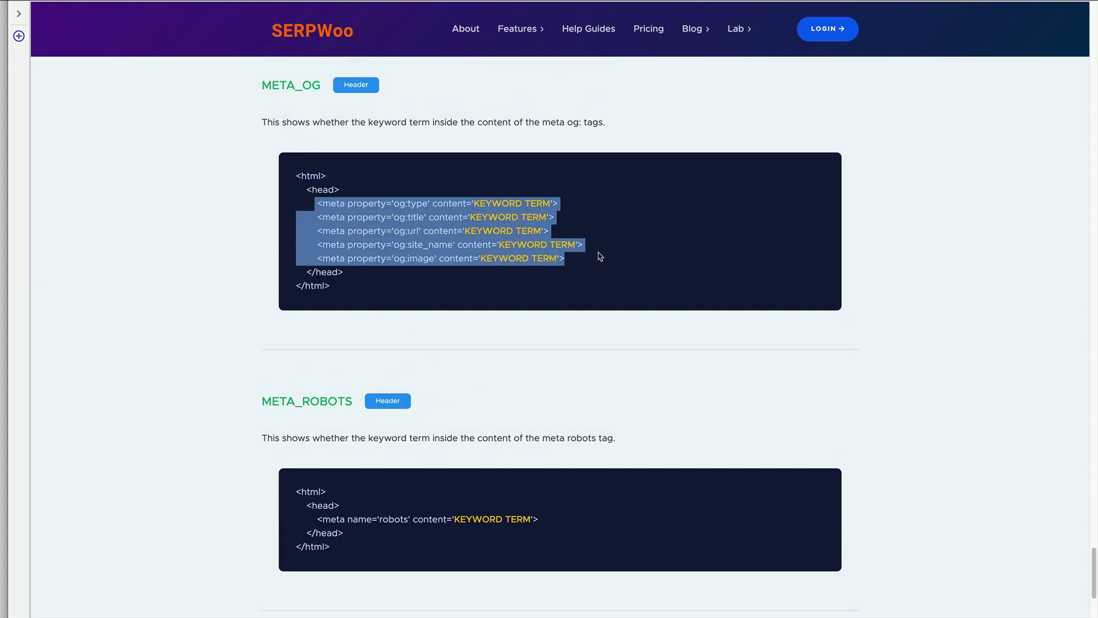
{"action": "left_click", "coordinate": [881, 325]}
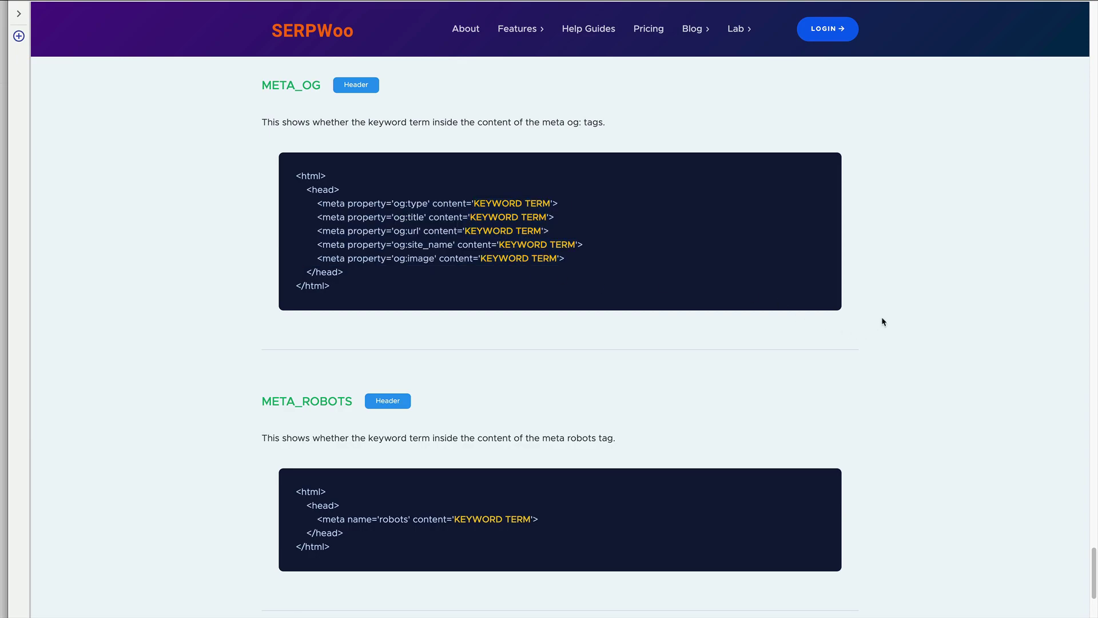
{"action": "key", "text": "super+w"}
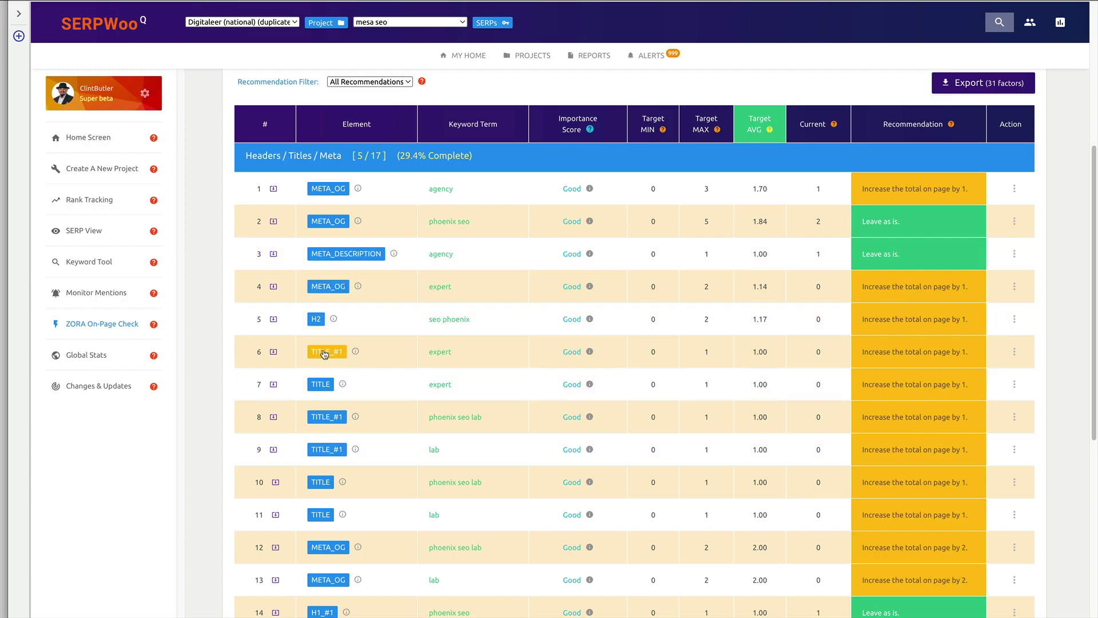
Open the TITLE element's help example from the checklist and highlight its sample title tags.
{"action": "mouse_move", "coordinate": [342, 384]}
{"action": "left_click", "coordinate": [422, 412]}
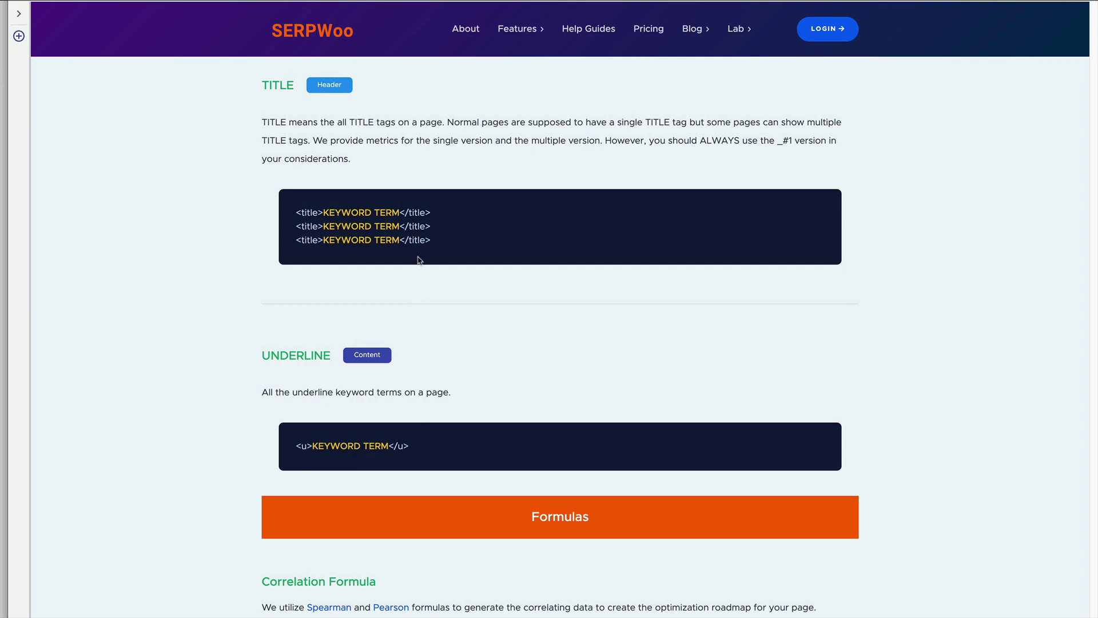
{"action": "left_click_drag", "start_coordinate": [452, 245], "coordinate": [310, 201]}
{"action": "left_click", "coordinate": [573, 301]}
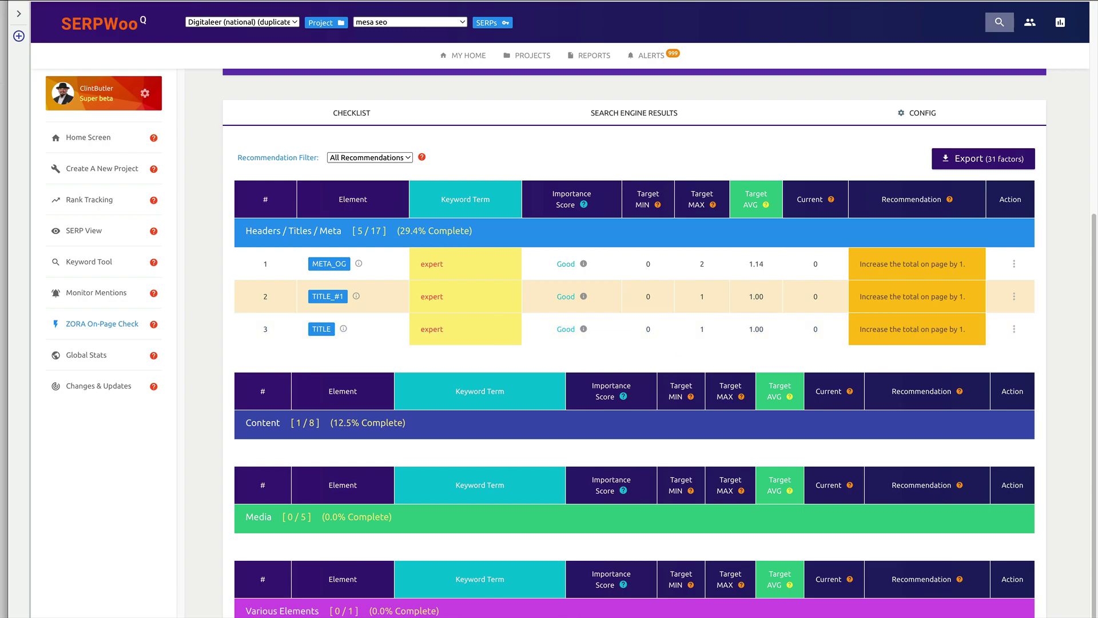
{"action": "scroll", "coordinate": [634, 343], "scroll_direction": "up", "scroll_amount": 5}
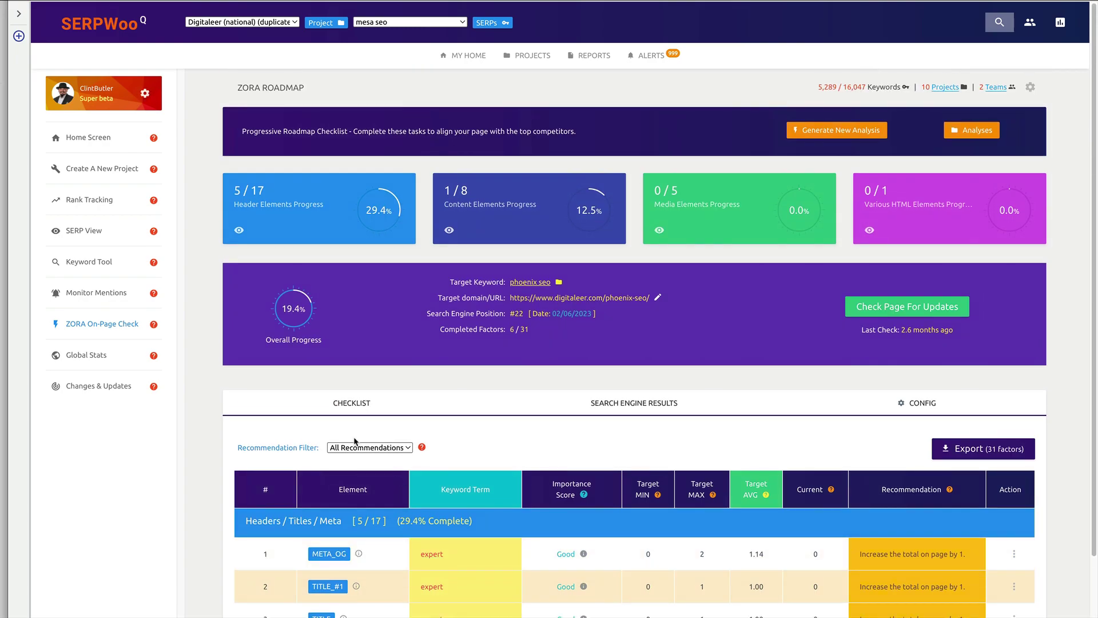
{"action": "key", "text": "alt+Left"}
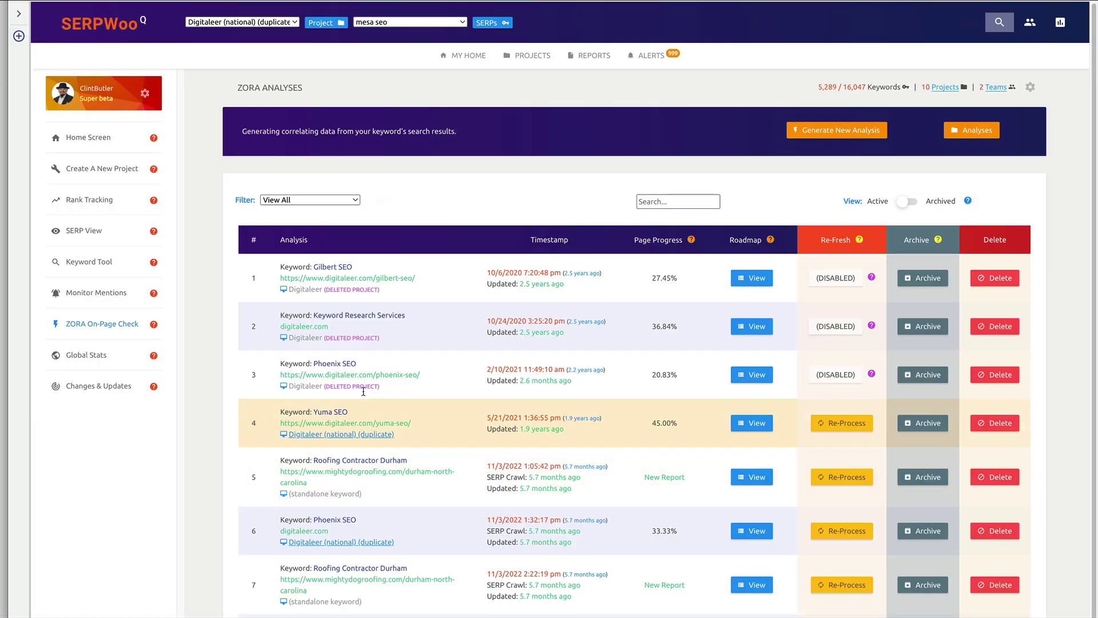
{"action": "scroll", "coordinate": [452, 604], "scroll_direction": "down", "scroll_amount": 1}
{"action": "scroll", "coordinate": [452, 603], "scroll_direction": "down", "scroll_amount": 2}
{"action": "left_click", "coordinate": [760, 579]}
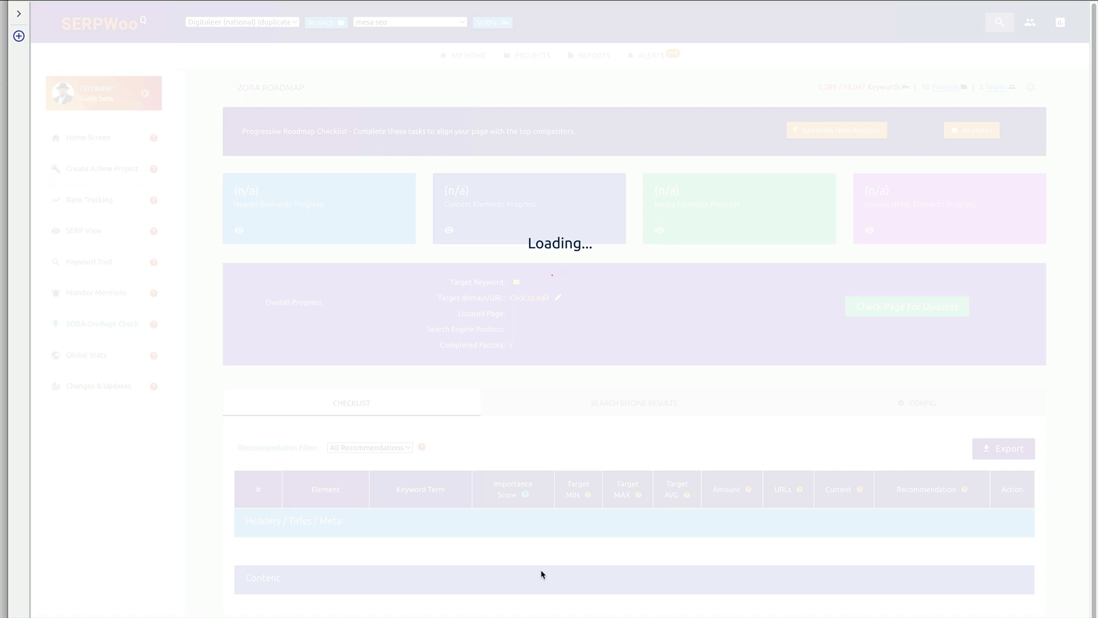
Examine the checklist's elements, keyword terms and recommendations from the Headers / Titles / Meta section through the Content and Media sections.
{"action": "scroll", "coordinate": [541, 569], "scroll_direction": "down", "scroll_amount": 7}
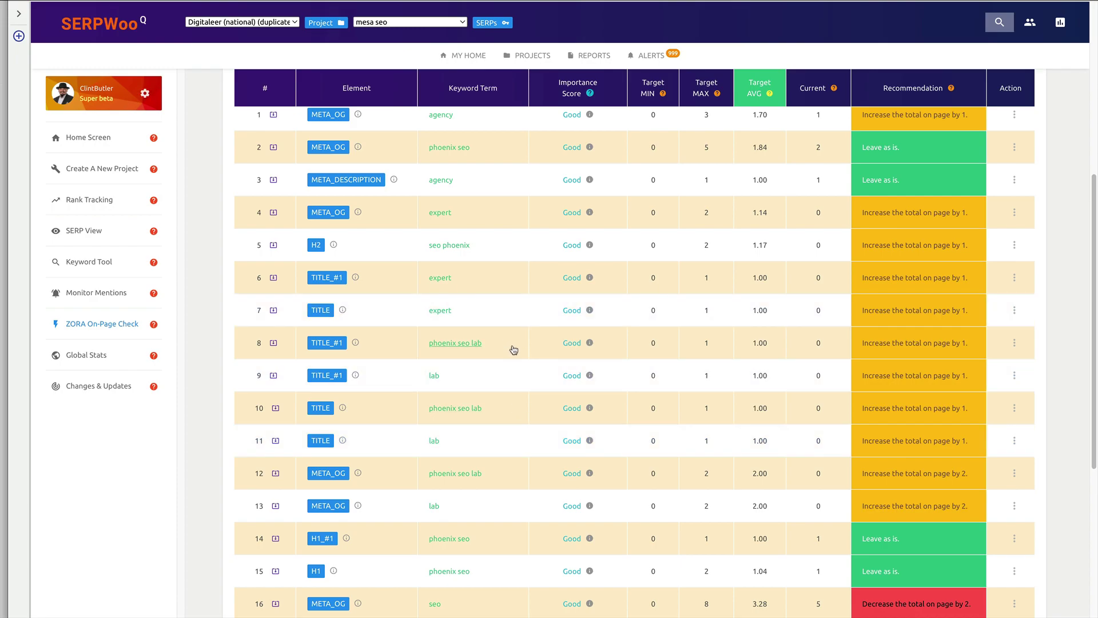
{"action": "scroll", "coordinate": [512, 348], "scroll_direction": "down", "scroll_amount": 1}
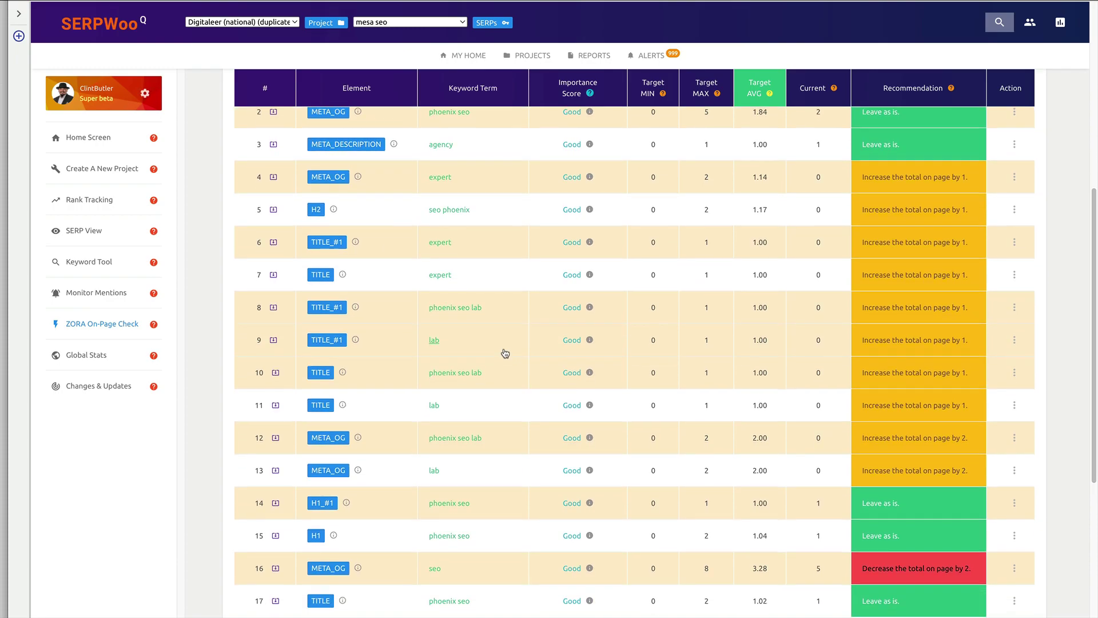
{"action": "scroll", "coordinate": [504, 353], "scroll_direction": "down", "scroll_amount": 1}
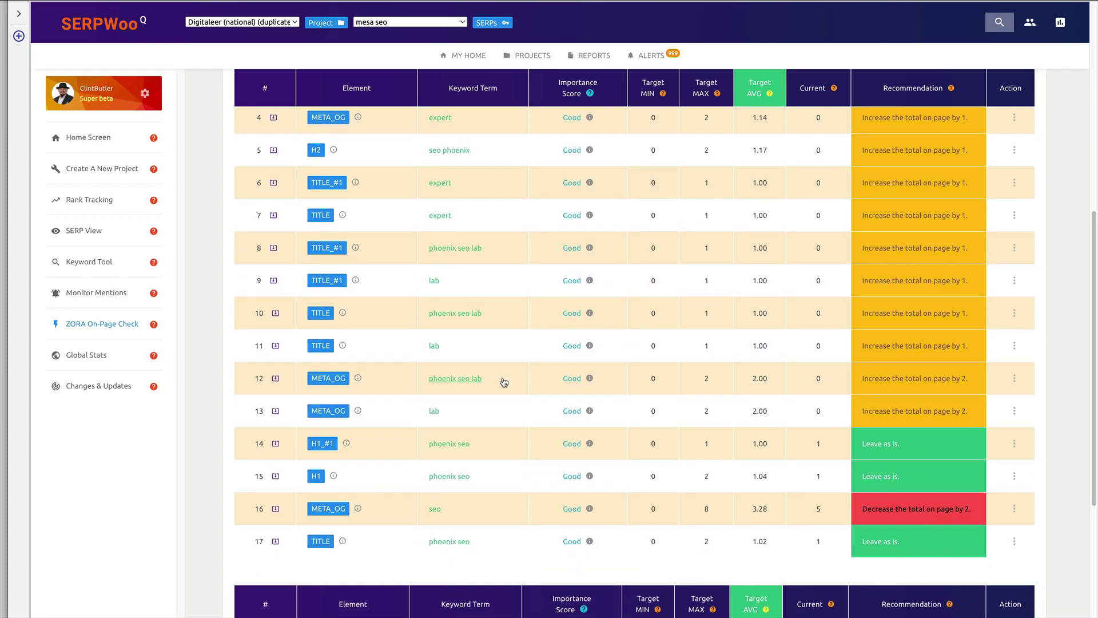
{"action": "scroll", "coordinate": [503, 382], "scroll_direction": "down", "scroll_amount": 1}
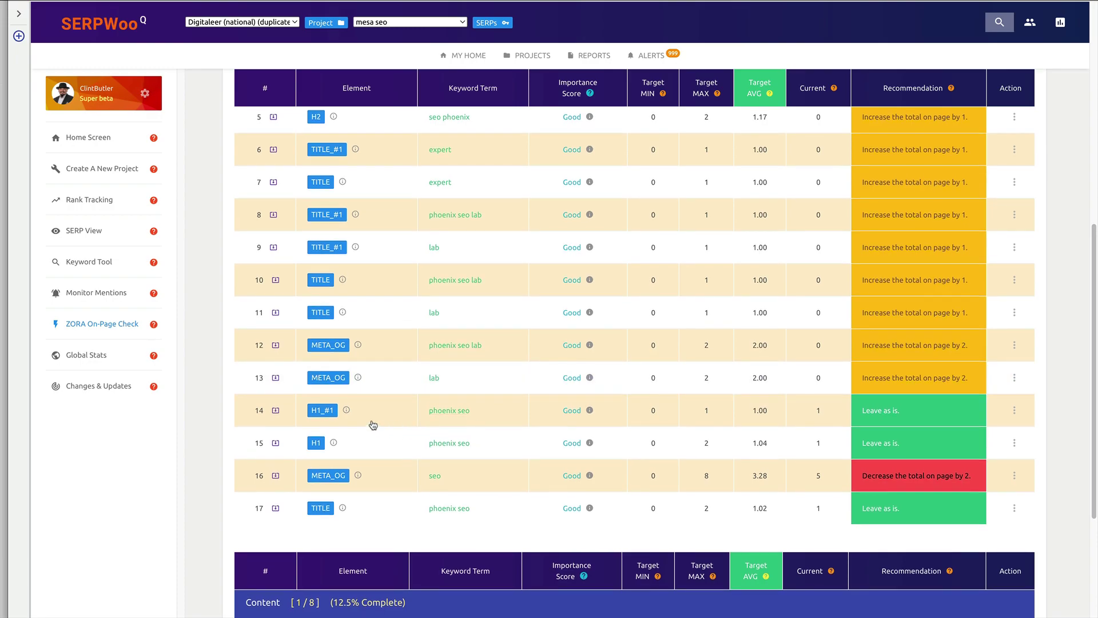
{"action": "scroll", "coordinate": [360, 449], "scroll_direction": "down", "scroll_amount": 1}
{"action": "scroll", "coordinate": [511, 414], "scroll_direction": "down", "scroll_amount": 4}
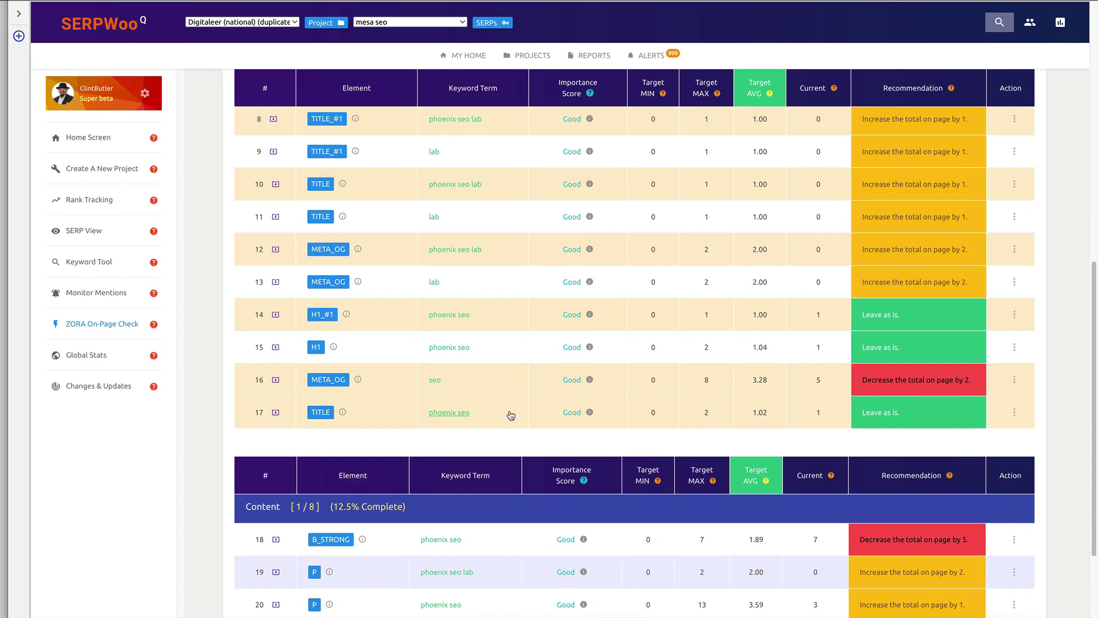
{"action": "scroll", "coordinate": [511, 414], "scroll_direction": "down", "scroll_amount": 2}
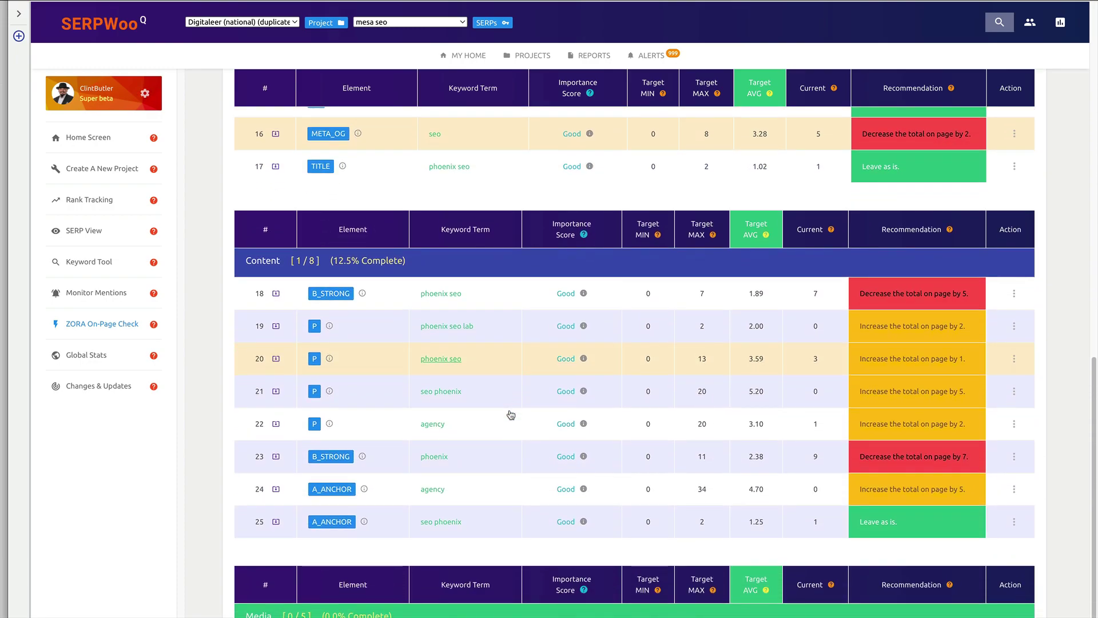
{"action": "scroll", "coordinate": [511, 414], "scroll_direction": "down", "scroll_amount": 1}
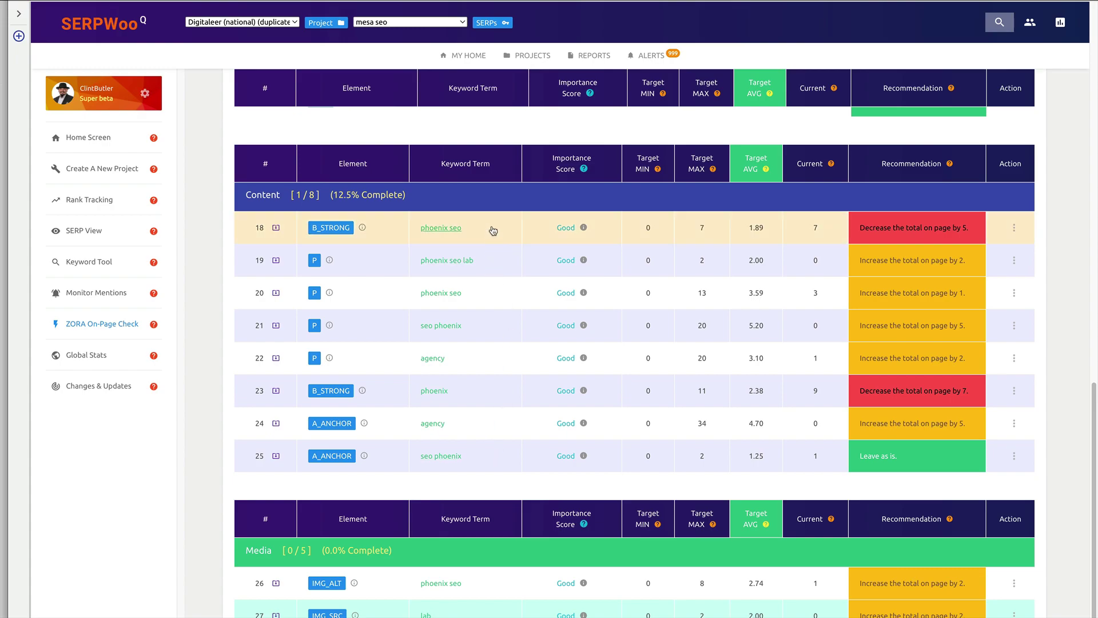
{"action": "scroll", "coordinate": [491, 333], "scroll_direction": "down", "scroll_amount": 3}
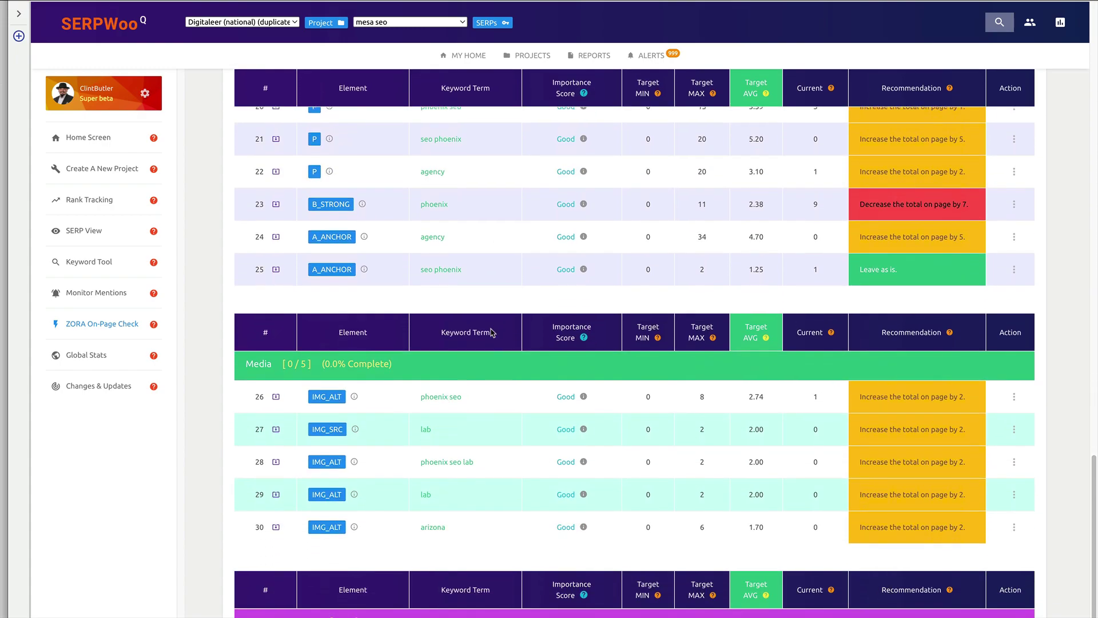
{"action": "scroll", "coordinate": [491, 333], "scroll_direction": "down", "scroll_amount": 1}
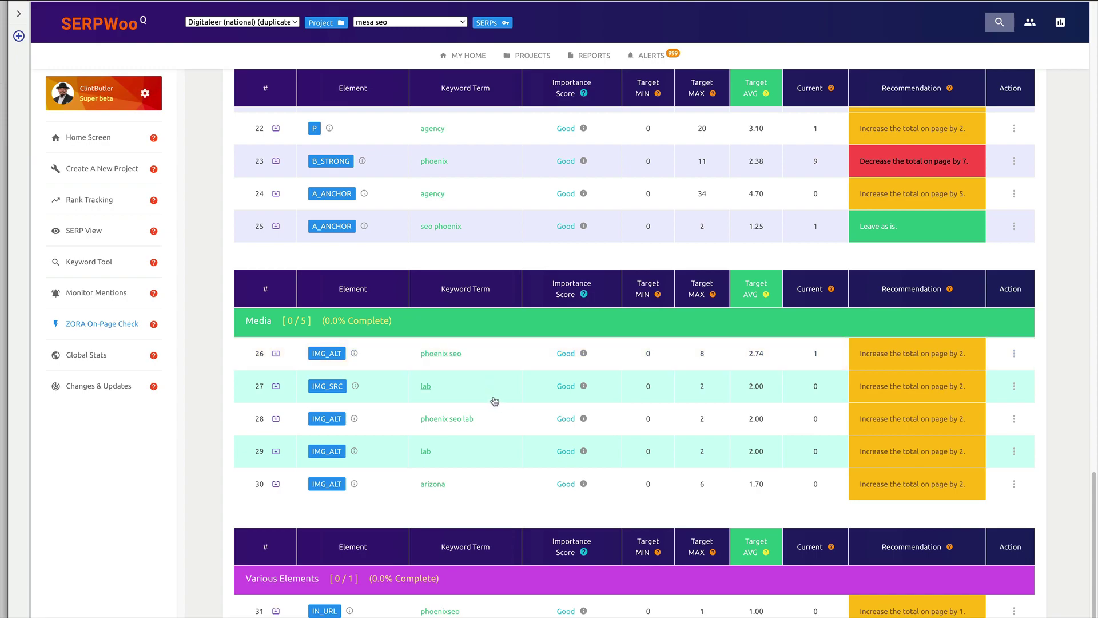
Open the IMG_SRC element's help example from the Media section, then close the help page.
{"action": "mouse_move", "coordinate": [355, 387]}
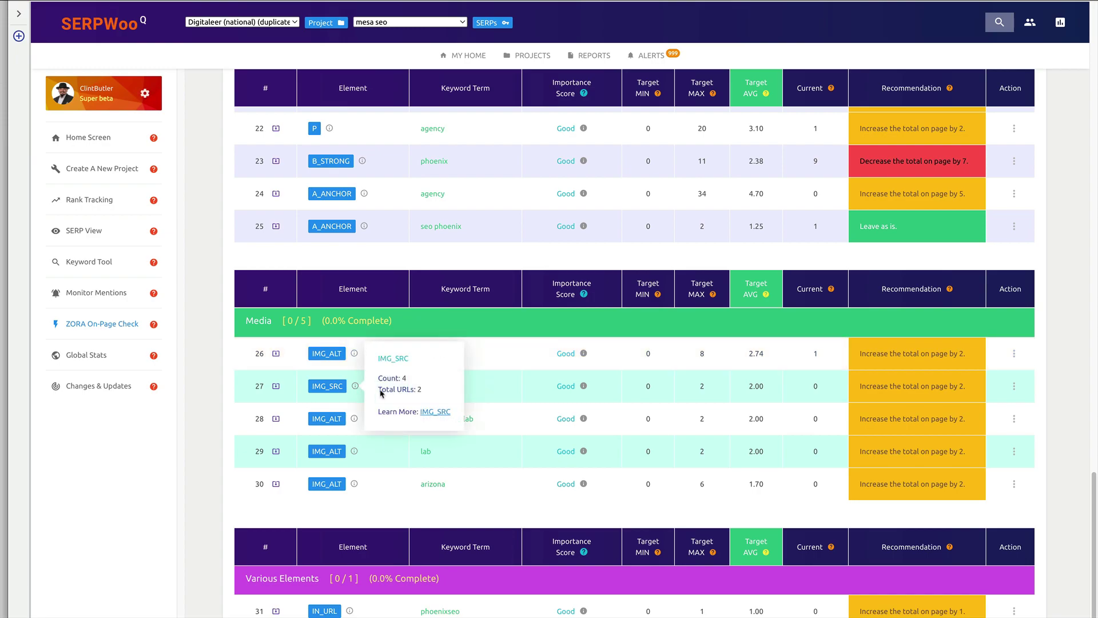
{"action": "left_click", "coordinate": [427, 413]}
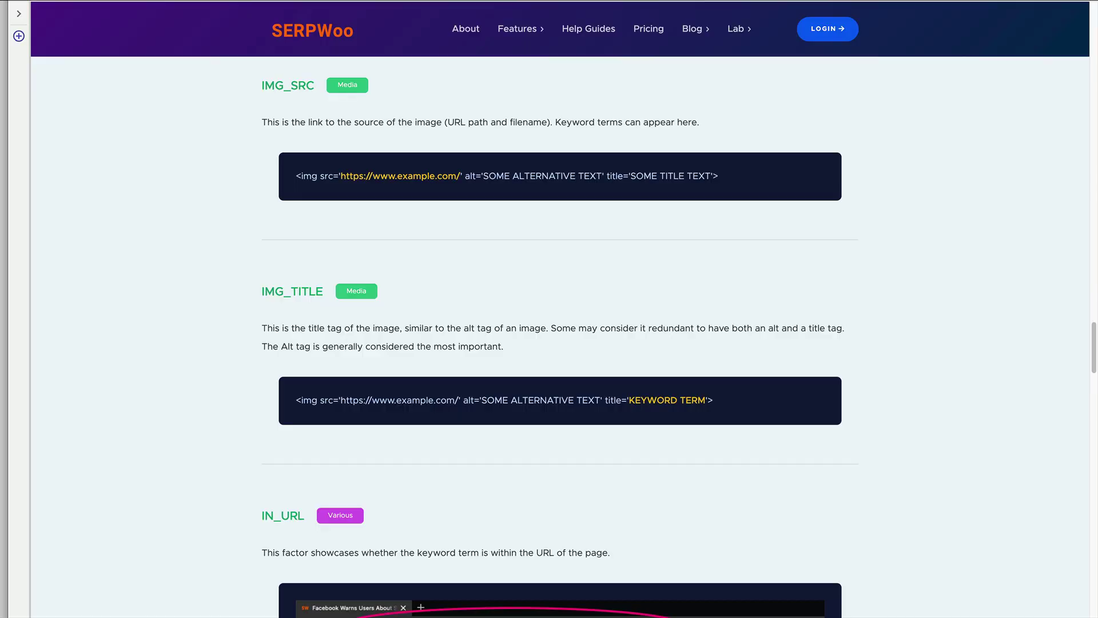
{"action": "key", "text": "ctrl+w"}
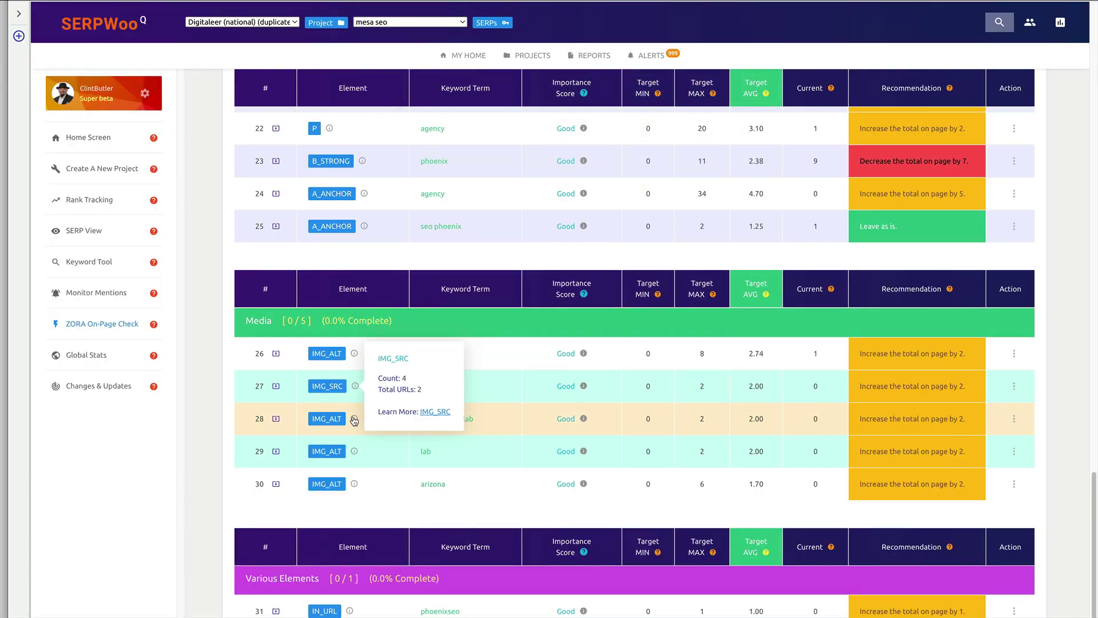
{"action": "mouse_move", "coordinate": [356, 418]}
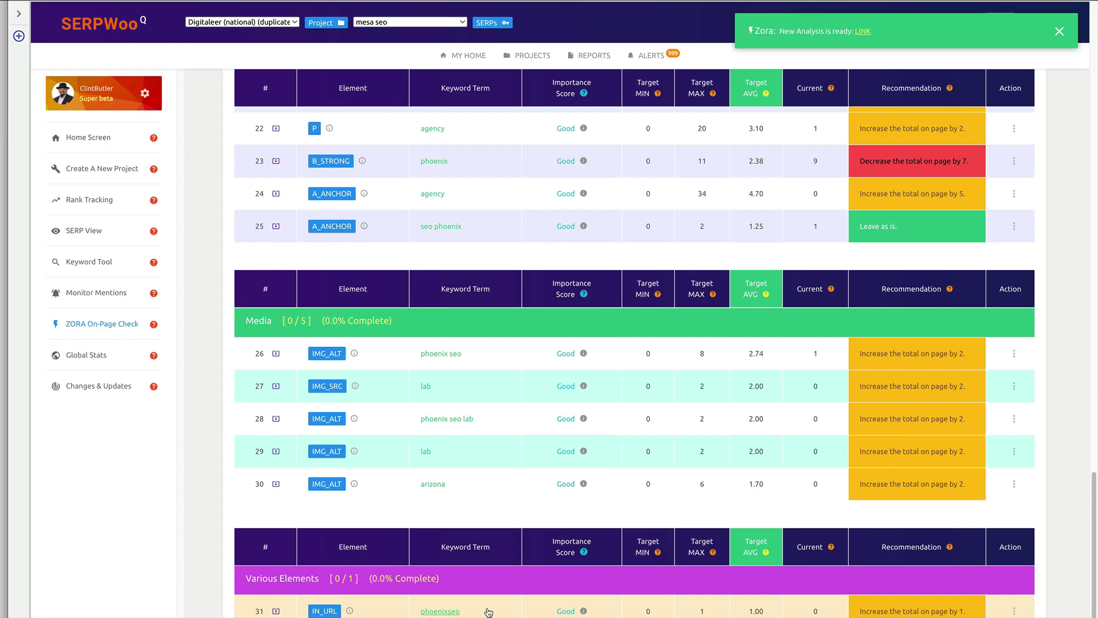
Review the recommendations across the Headers, Content and Media sections again, along with the roadmap's progress summary.
{"action": "scroll", "coordinate": [488, 613], "scroll_direction": "up", "scroll_amount": 3}
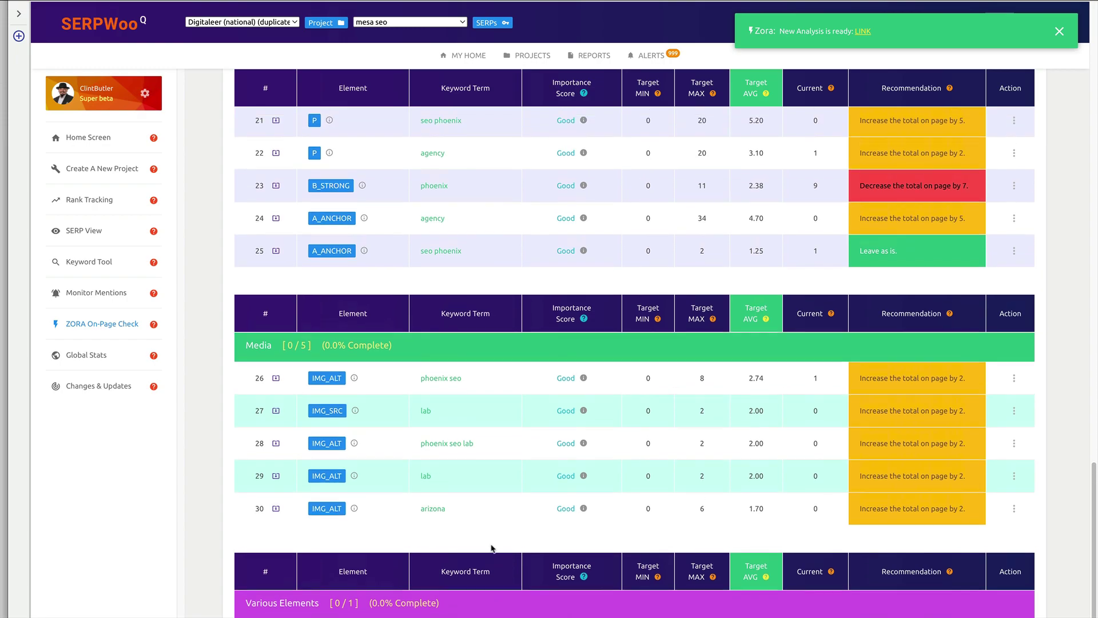
{"action": "scroll", "coordinate": [490, 534], "scroll_direction": "up", "scroll_amount": 15}
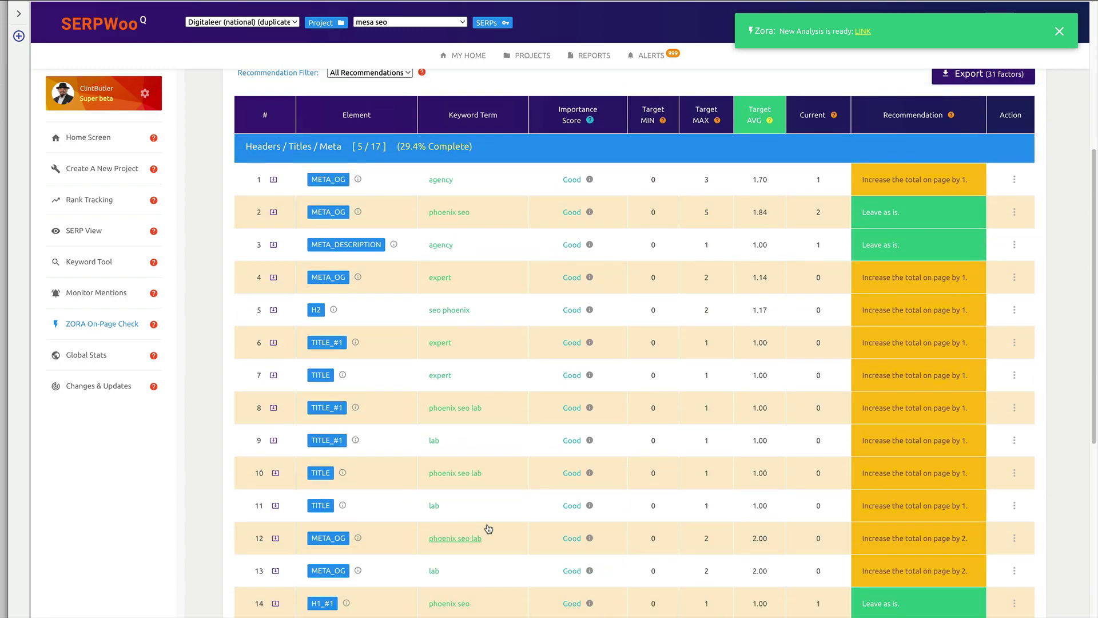
{"action": "scroll", "coordinate": [489, 528], "scroll_direction": "up", "scroll_amount": 2}
{"action": "scroll", "coordinate": [490, 520], "scroll_direction": "down", "scroll_amount": 15}
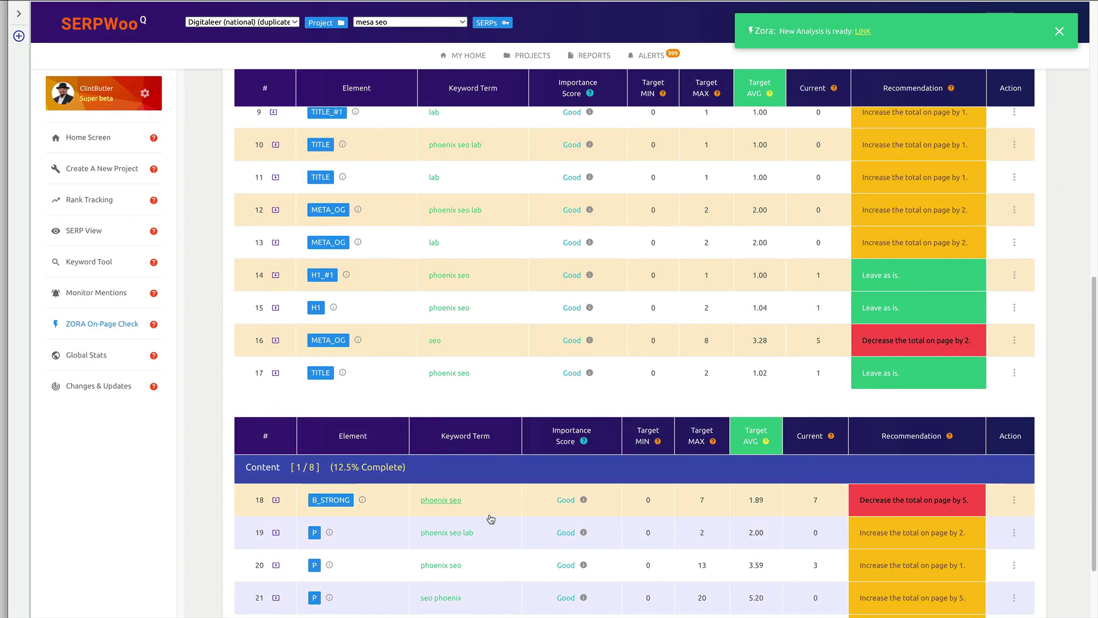
{"action": "scroll", "coordinate": [488, 513], "scroll_direction": "down", "scroll_amount": 8}
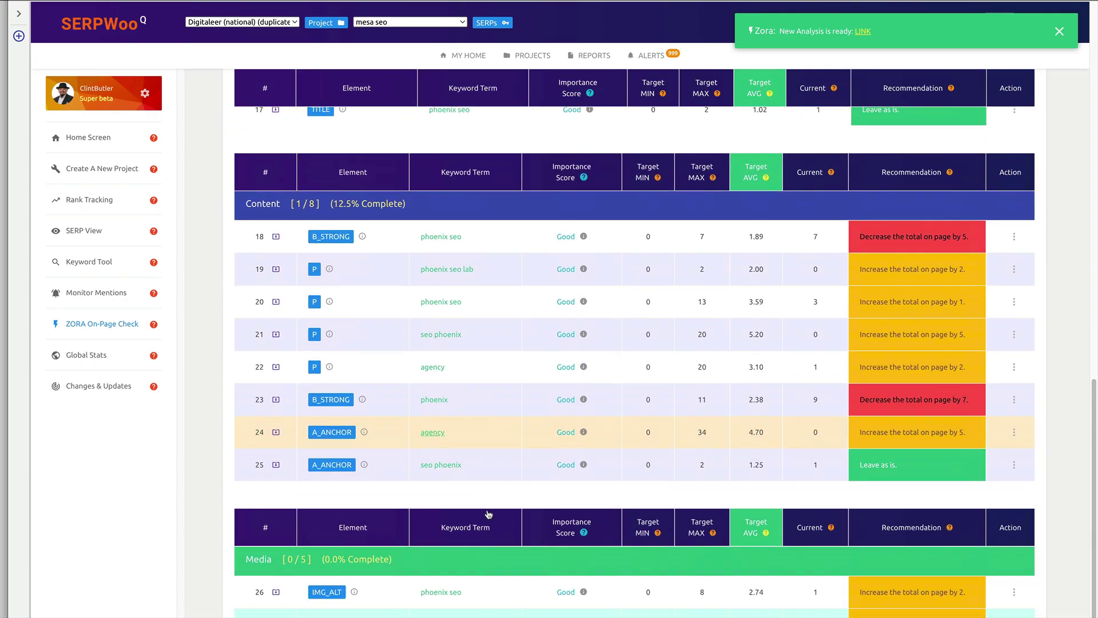
{"action": "scroll", "coordinate": [489, 513], "scroll_direction": "up", "scroll_amount": 10}
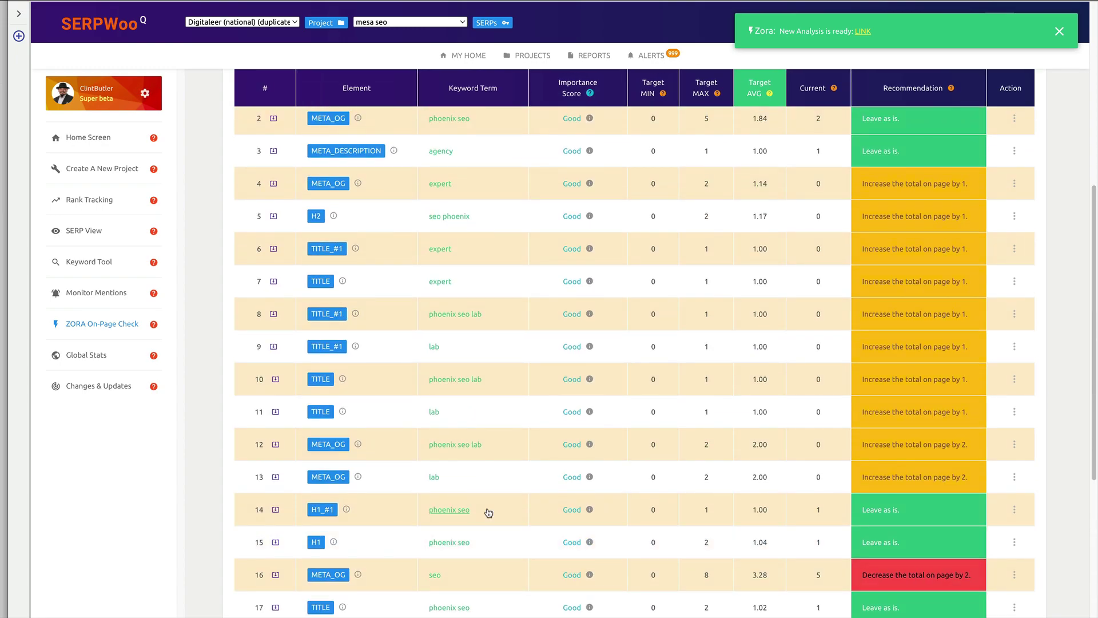
{"action": "scroll", "coordinate": [489, 513], "scroll_direction": "up", "scroll_amount": 5}
{"action": "scroll", "coordinate": [489, 513], "scroll_direction": "up", "scroll_amount": 1}
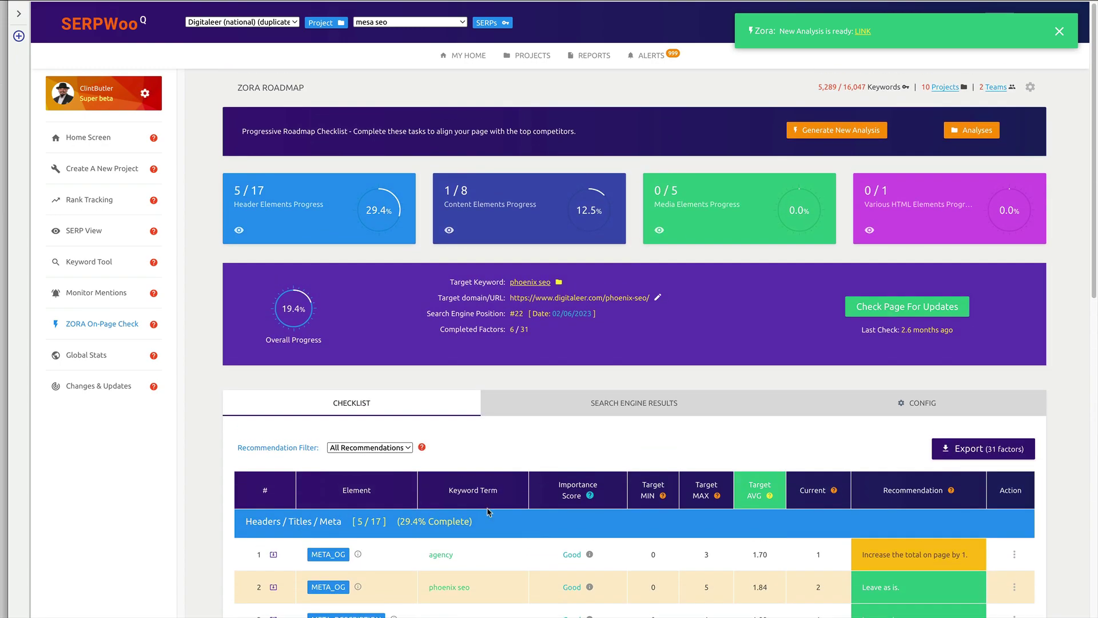
{"action": "scroll", "coordinate": [490, 512], "scroll_direction": "down", "scroll_amount": 1}
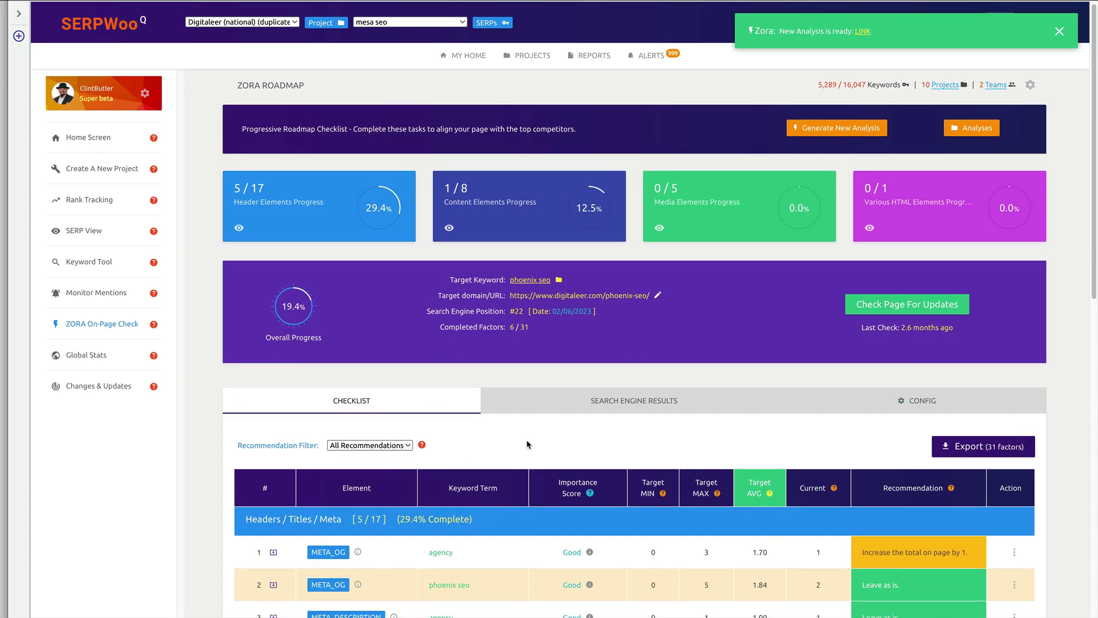
Filter the checklist to Increases and review the listed recommendations in each section.
{"action": "left_click", "coordinate": [400, 446]}
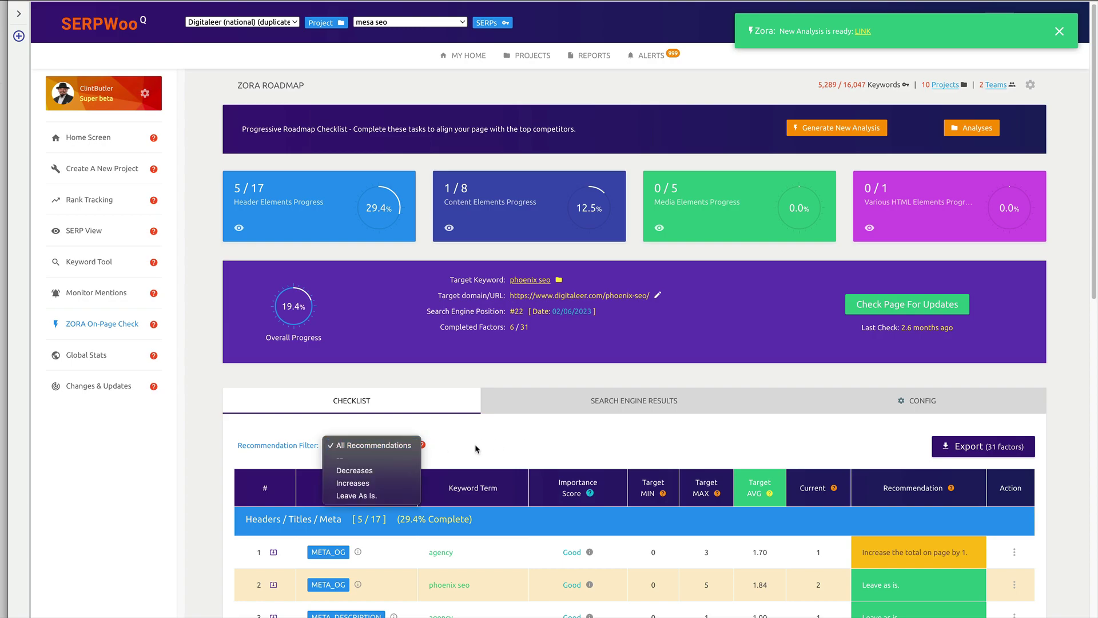
{"action": "left_click", "coordinate": [382, 446]}
{"action": "left_click", "coordinate": [382, 448]}
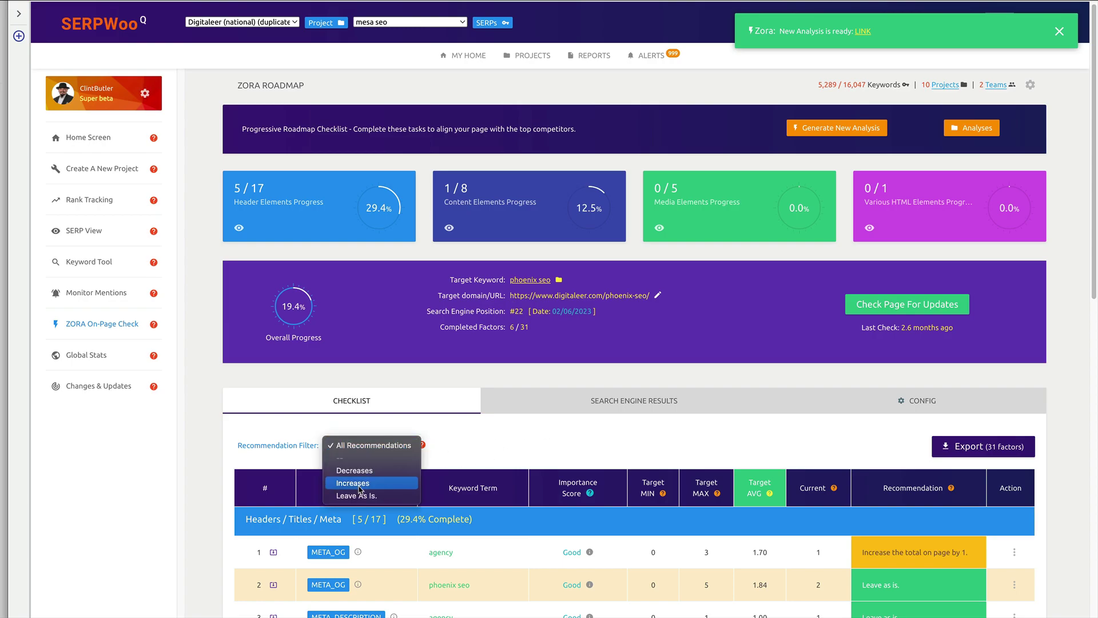
{"action": "left_click", "coordinate": [362, 479]}
{"action": "scroll", "coordinate": [554, 452], "scroll_direction": "down", "scroll_amount": 7}
{"action": "scroll", "coordinate": [553, 452], "scroll_direction": "down", "scroll_amount": 9}
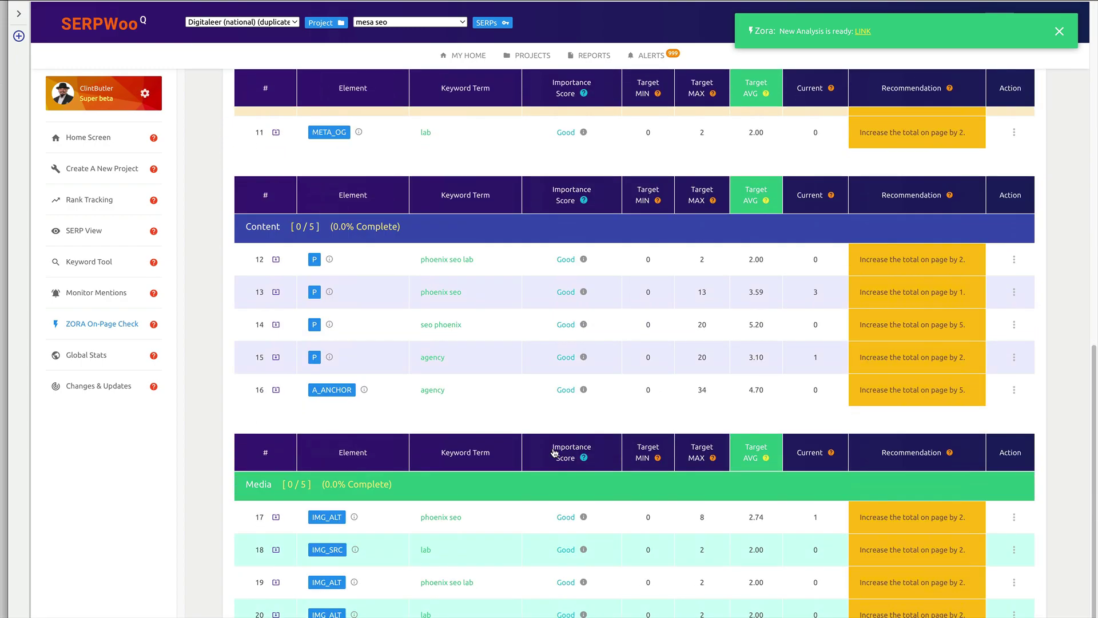
{"action": "scroll", "coordinate": [554, 452], "scroll_direction": "up", "scroll_amount": 17}
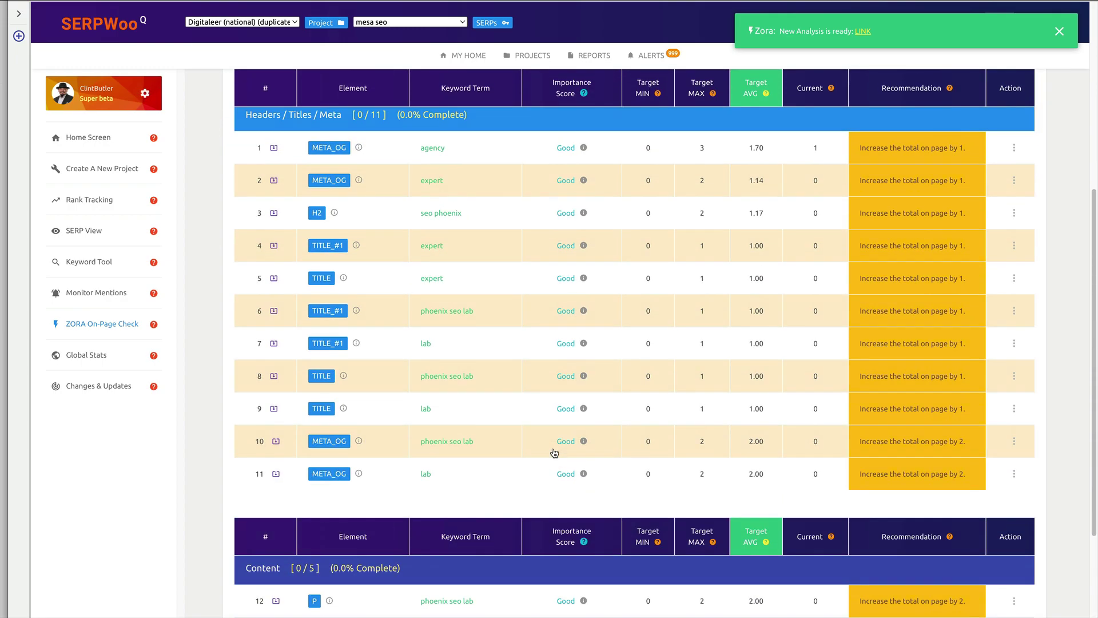
Filter the checklist to Decreases and review the elements whose totals should be reduced.
{"action": "left_click", "coordinate": [397, 424]}
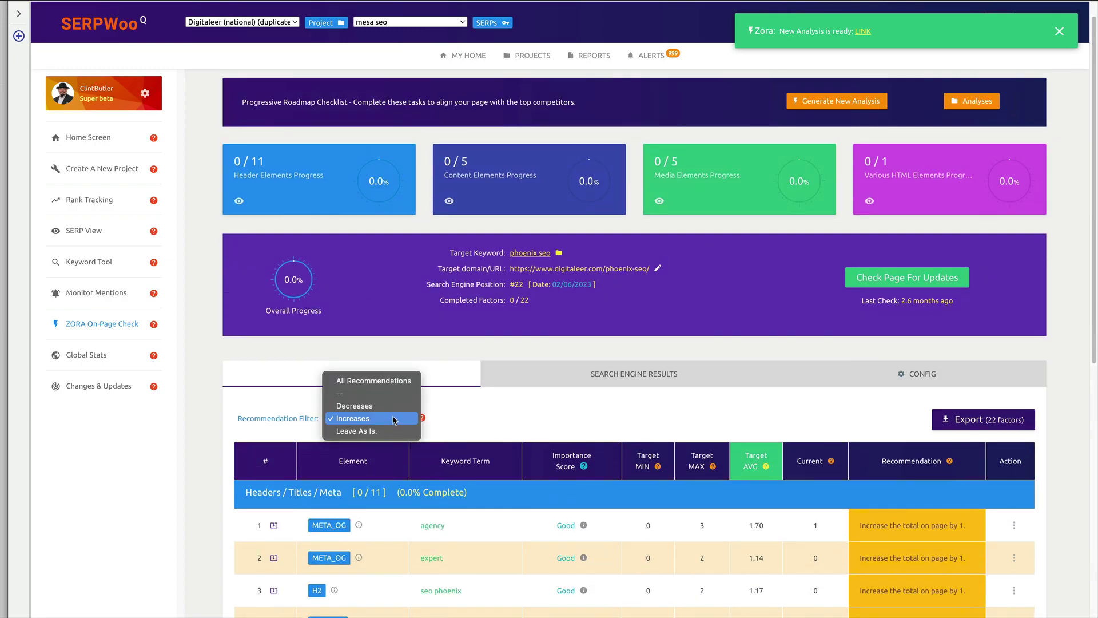
{"action": "left_click", "coordinate": [395, 407]}
{"action": "scroll", "coordinate": [540, 430], "scroll_direction": "down", "scroll_amount": 4}
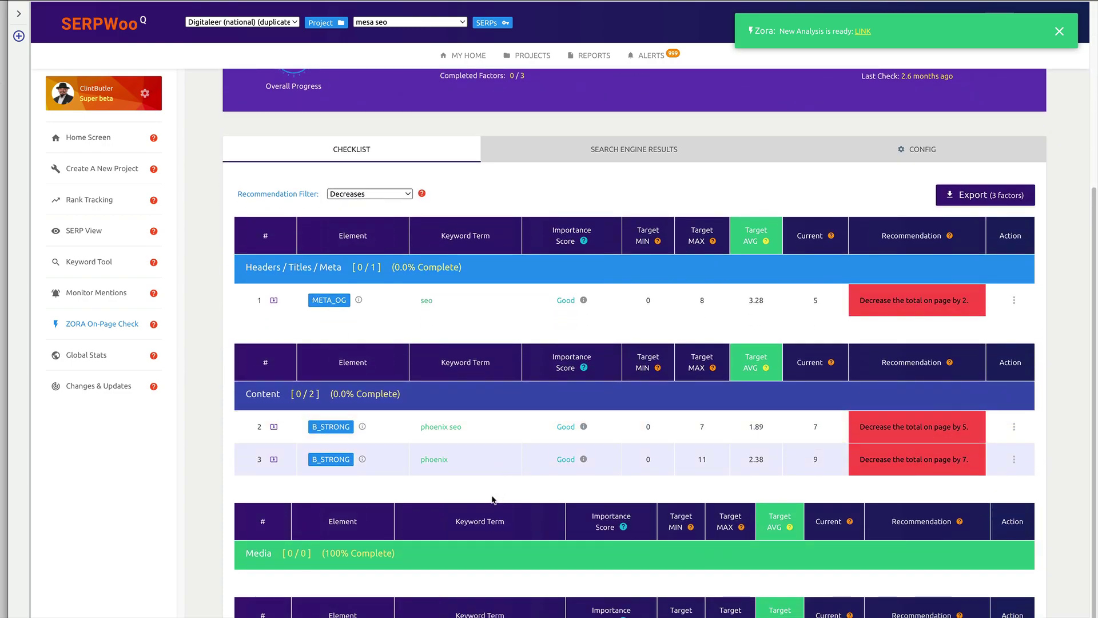
{"action": "scroll", "coordinate": [493, 497], "scroll_direction": "up", "scroll_amount": 3}
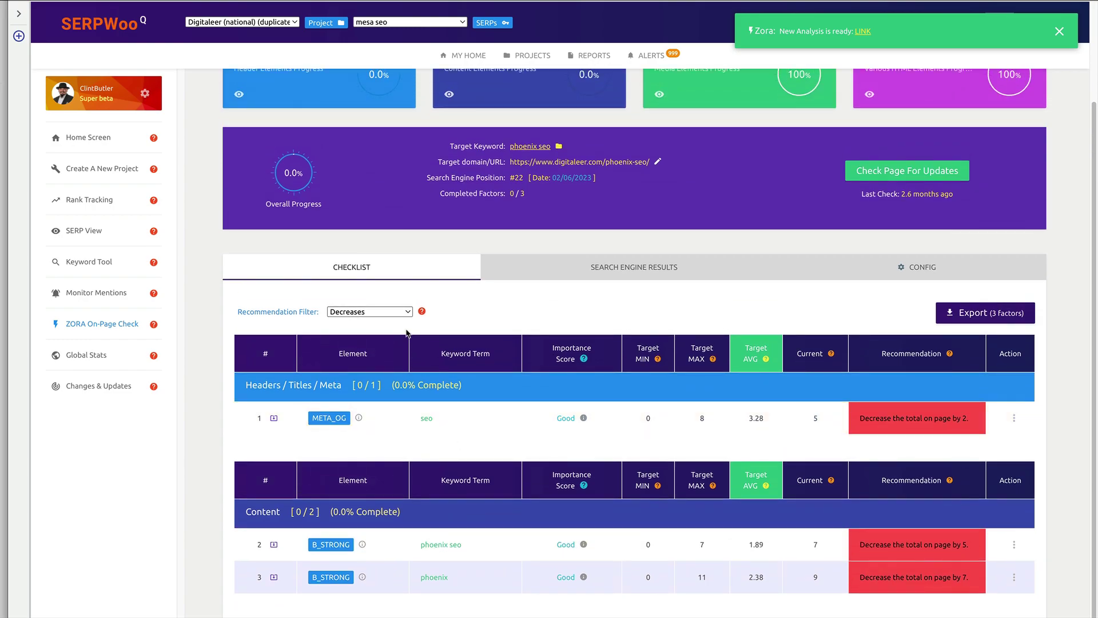
Filter the checklist to Leave As Is, review its rows, and restore the All Recommendations filter.
{"action": "left_click", "coordinate": [399, 312]}
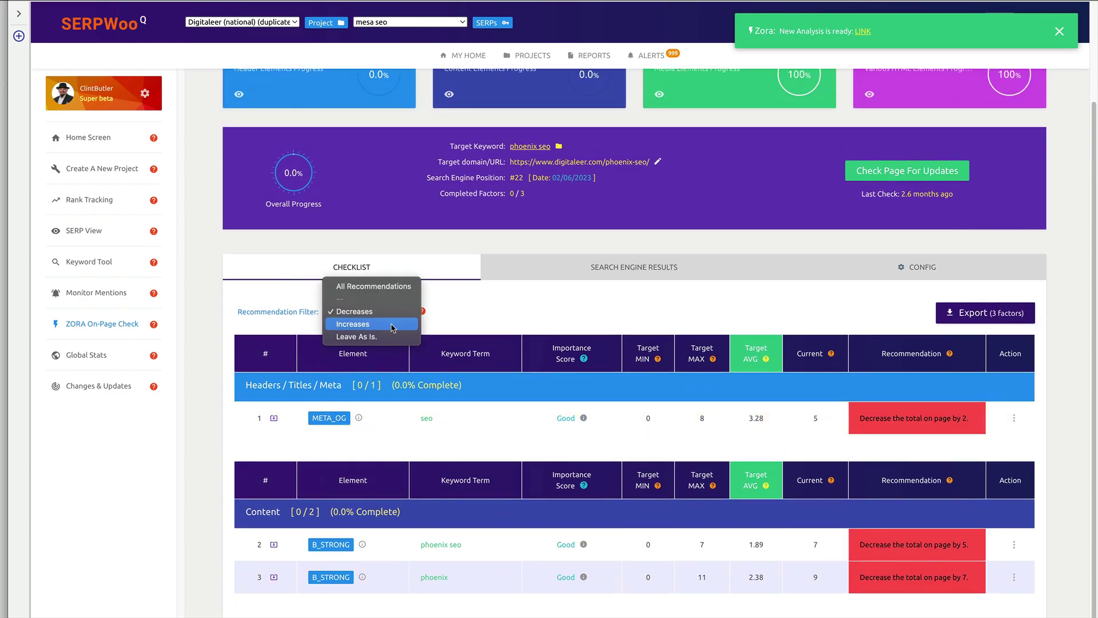
{"action": "left_click", "coordinate": [372, 336]}
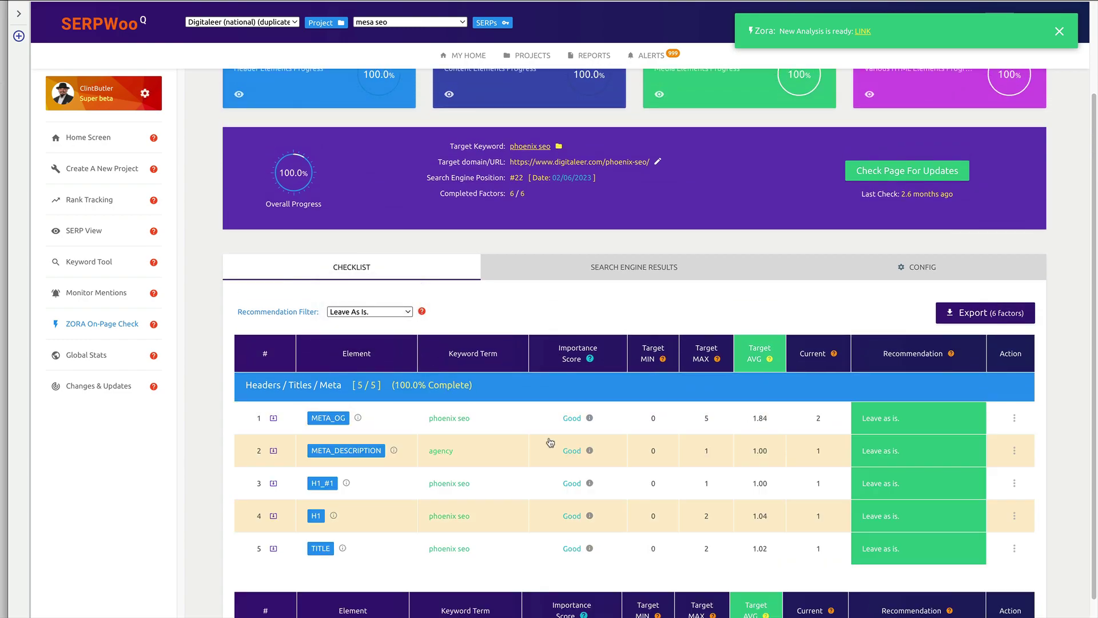
{"action": "scroll", "coordinate": [576, 456], "scroll_direction": "down", "scroll_amount": 5}
{"action": "scroll", "coordinate": [475, 377], "scroll_direction": "up", "scroll_amount": 5}
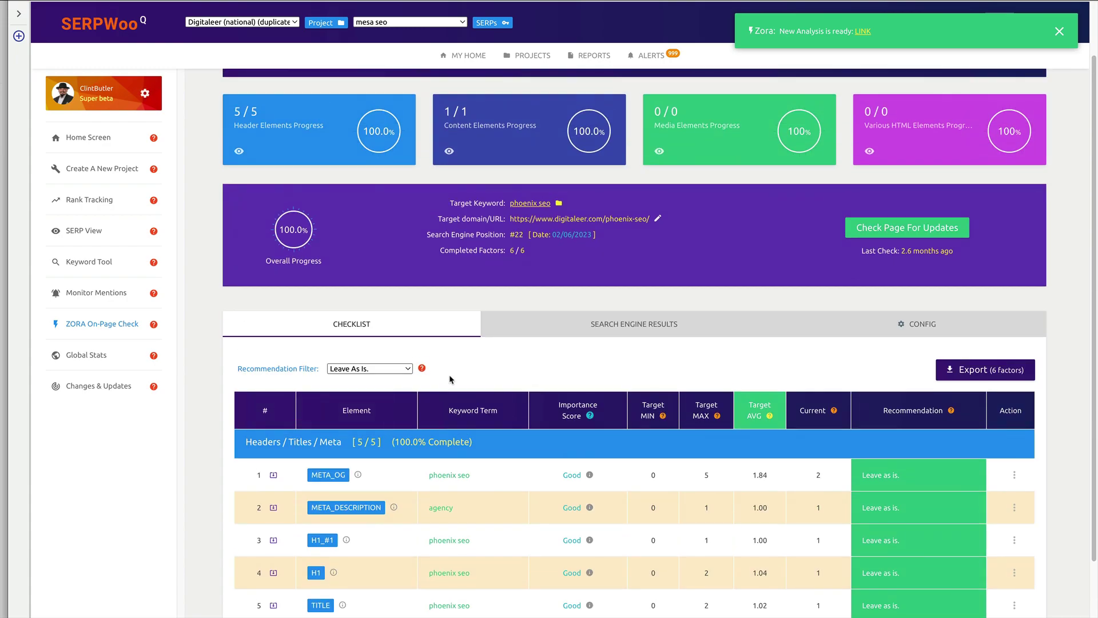
{"action": "left_click", "coordinate": [369, 368]}
{"action": "left_click", "coordinate": [372, 319]}
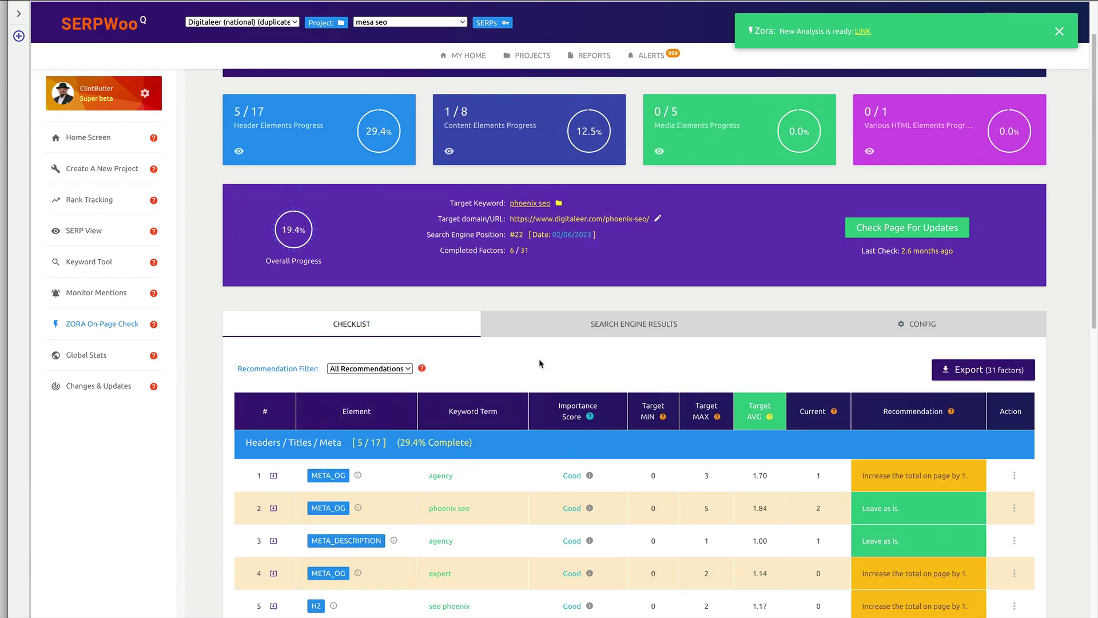
Narrow the checklist to the keyword term "expert", then clear that keyword filter.
{"action": "scroll", "coordinate": [521, 343], "scroll_direction": "down", "scroll_amount": 3}
{"action": "left_click", "coordinate": [506, 484]}
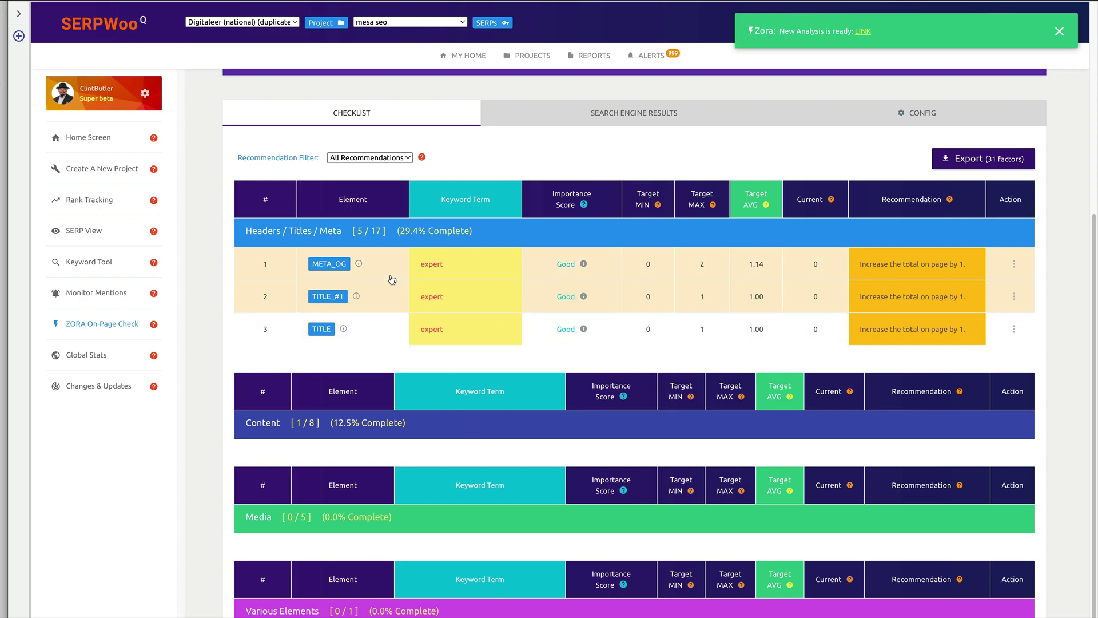
{"action": "left_click", "coordinate": [481, 270]}
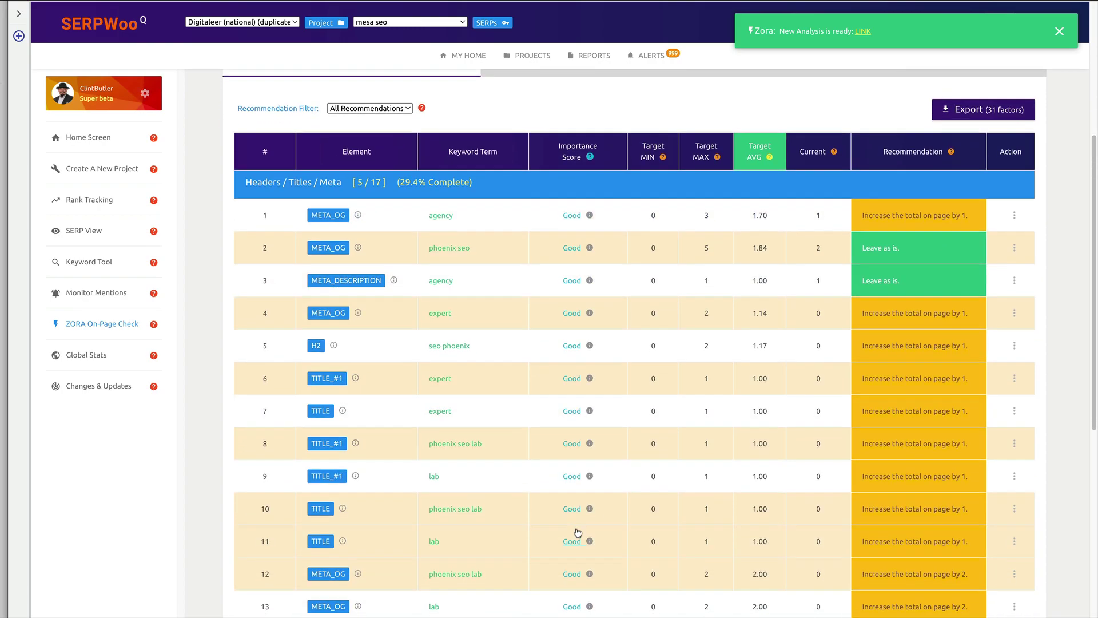
Review the full Phoenix SEO checklist from Headers to Various Elements and dismiss the new-analysis notification.
{"action": "scroll", "coordinate": [581, 532], "scroll_direction": "down", "scroll_amount": 3}
{"action": "scroll", "coordinate": [553, 551], "scroll_direction": "down", "scroll_amount": 10}
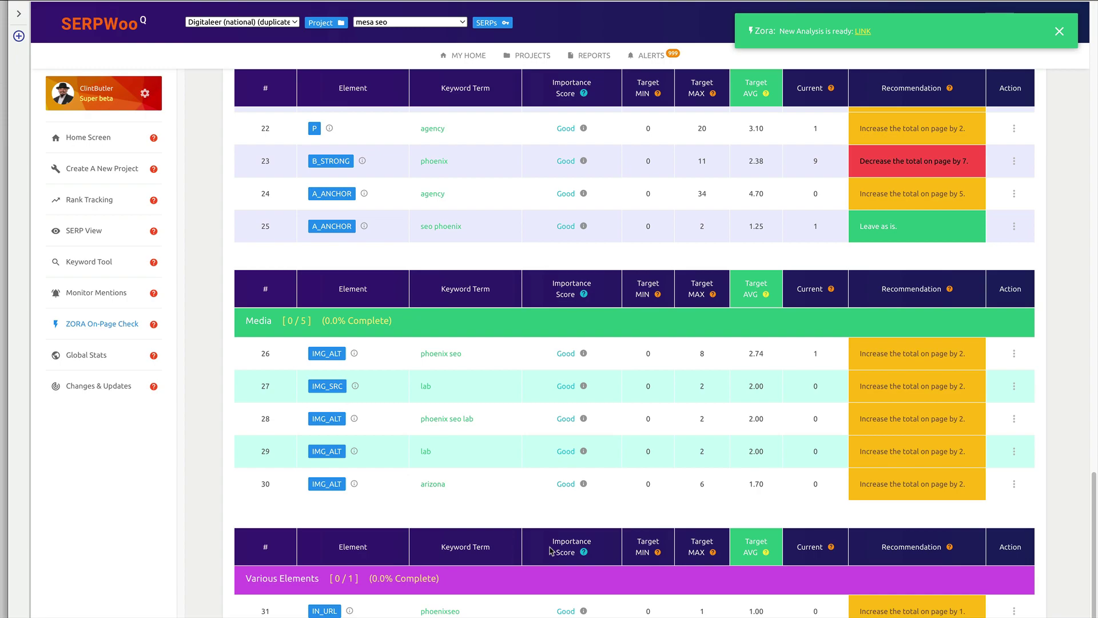
{"action": "scroll", "coordinate": [543, 561], "scroll_direction": "up", "scroll_amount": 15}
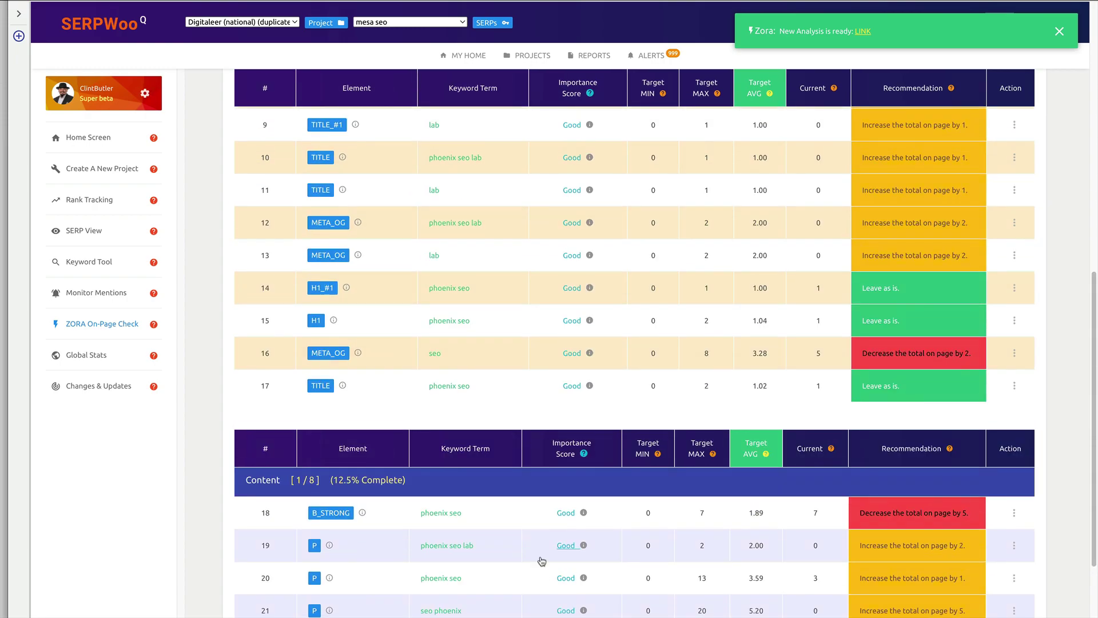
{"action": "scroll", "coordinate": [572, 515], "scroll_direction": "up", "scroll_amount": 3}
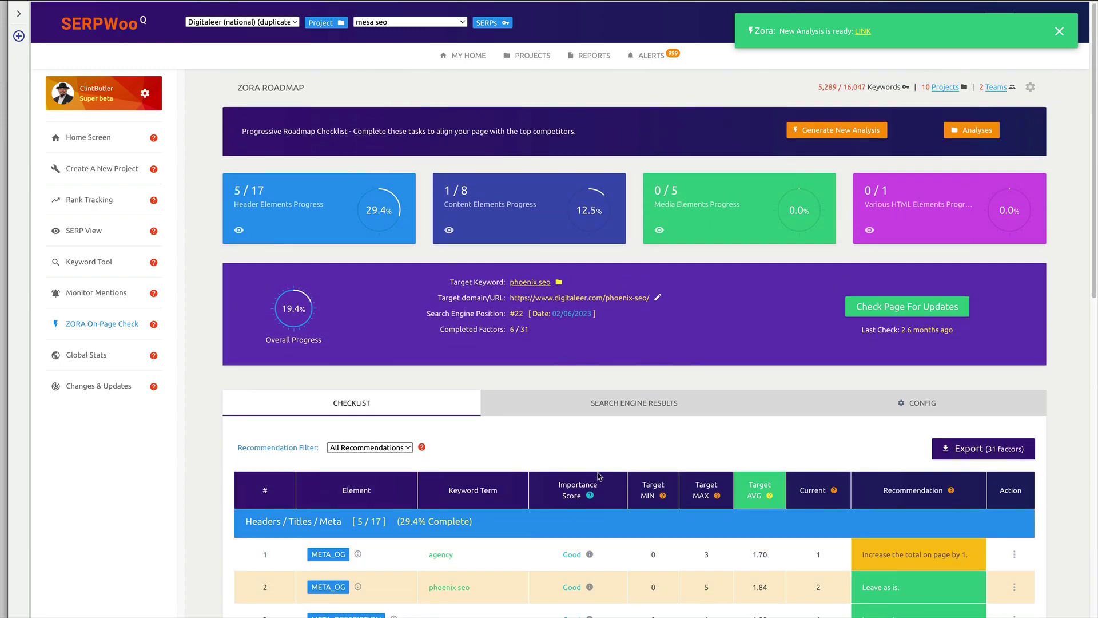
{"action": "left_click", "coordinate": [1070, 33]}
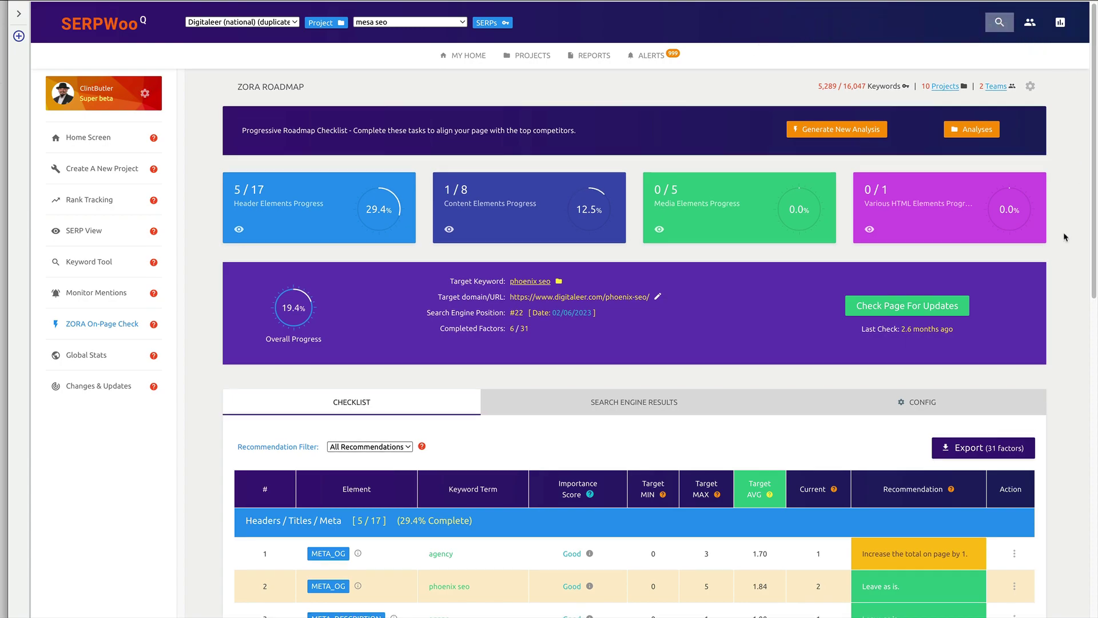
{"action": "scroll", "coordinate": [1064, 238], "scroll_direction": "down", "scroll_amount": 2}
{"action": "scroll", "coordinate": [1084, 319], "scroll_direction": "down", "scroll_amount": 20}
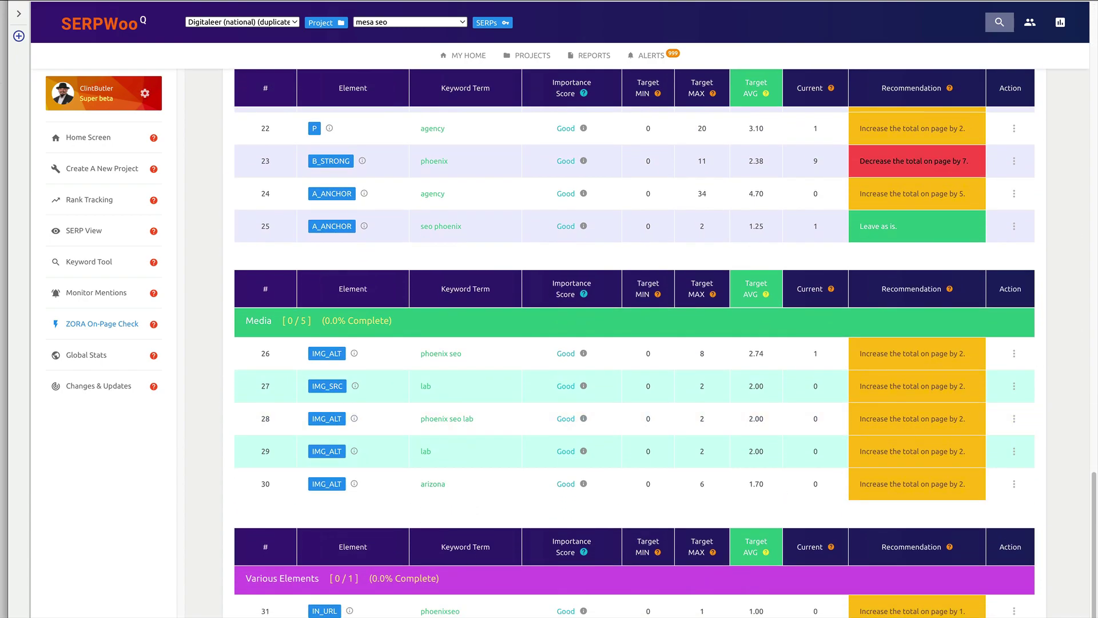
{"action": "scroll", "coordinate": [670, 379], "scroll_direction": "up", "scroll_amount": 20}
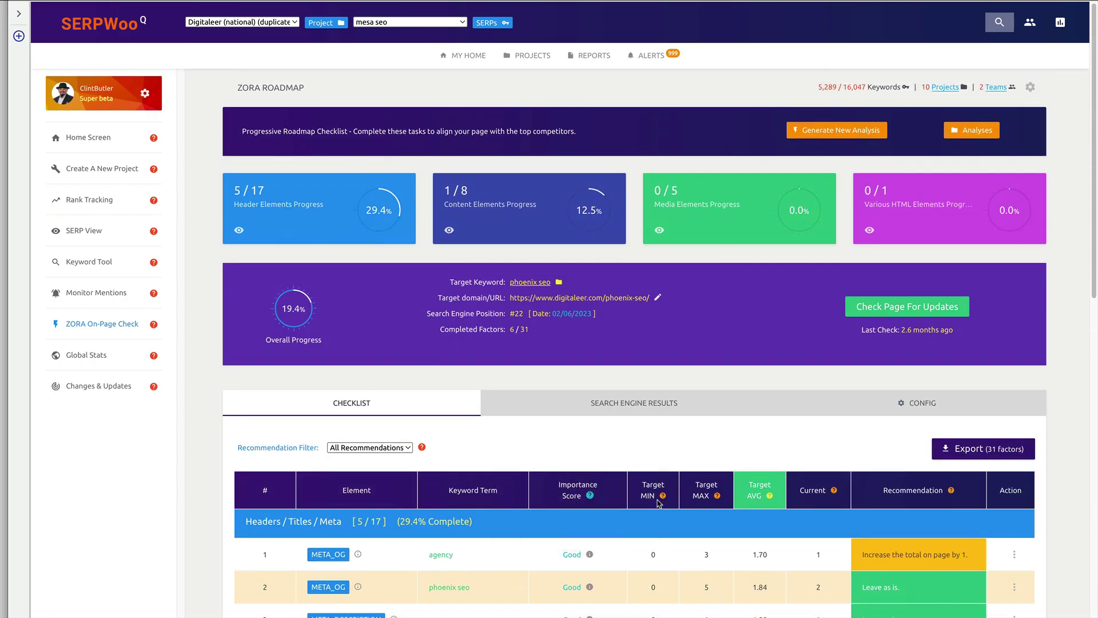
Open the list of saved analyses and view the roadmap for the Mesa SEO analysis.
{"action": "left_click", "coordinate": [972, 129]}
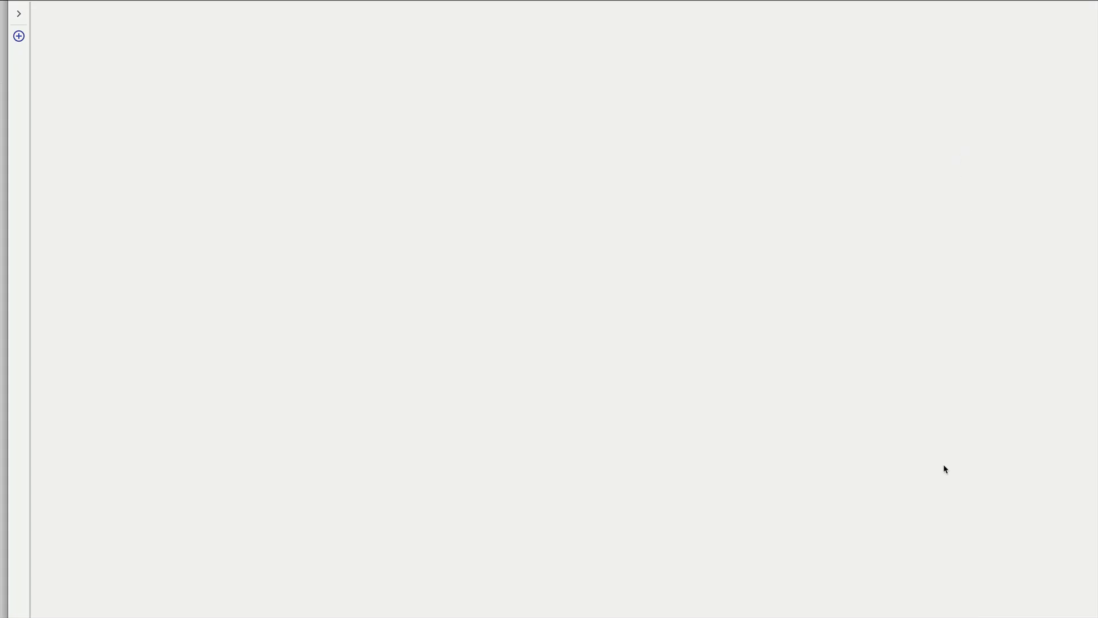
{"action": "scroll", "coordinate": [892, 481], "scroll_direction": "down", "scroll_amount": 3}
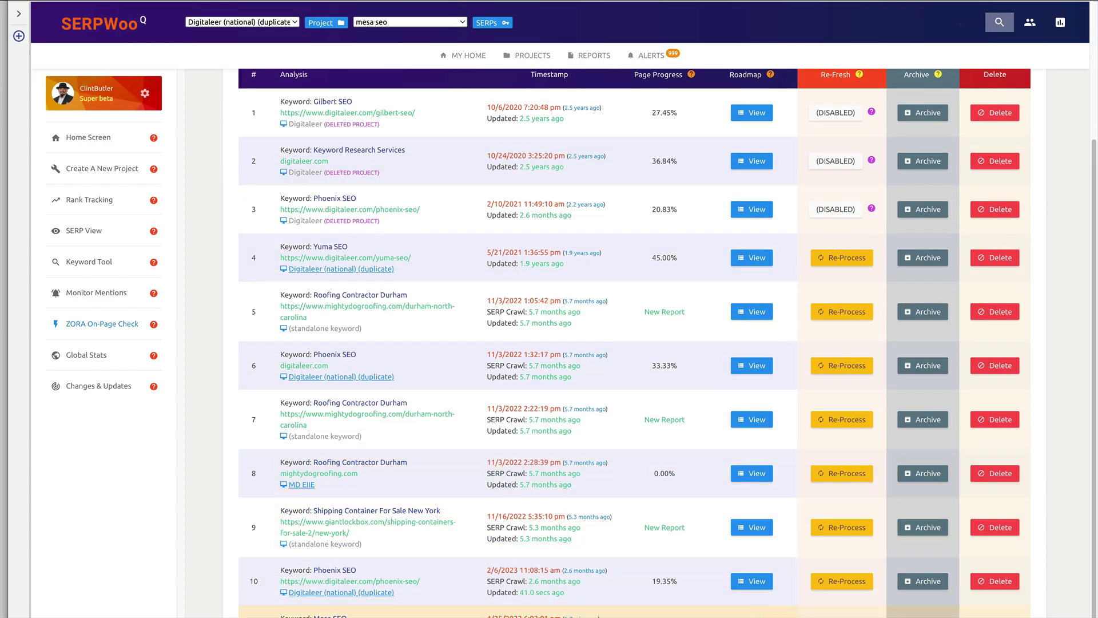
{"action": "left_click", "coordinate": [752, 615]}
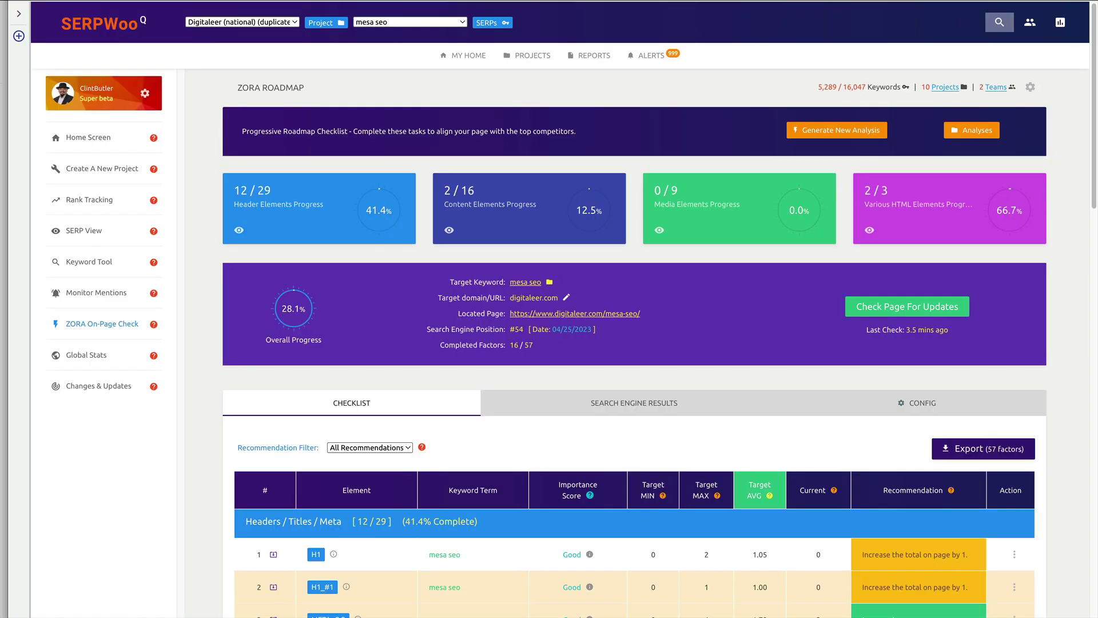
Read through the Mesa SEO roadmap checklist, covering the Headers, Content, Media and Various Elements recommendations.
{"action": "scroll", "coordinate": [634, 343], "scroll_direction": "down", "scroll_amount": 7}
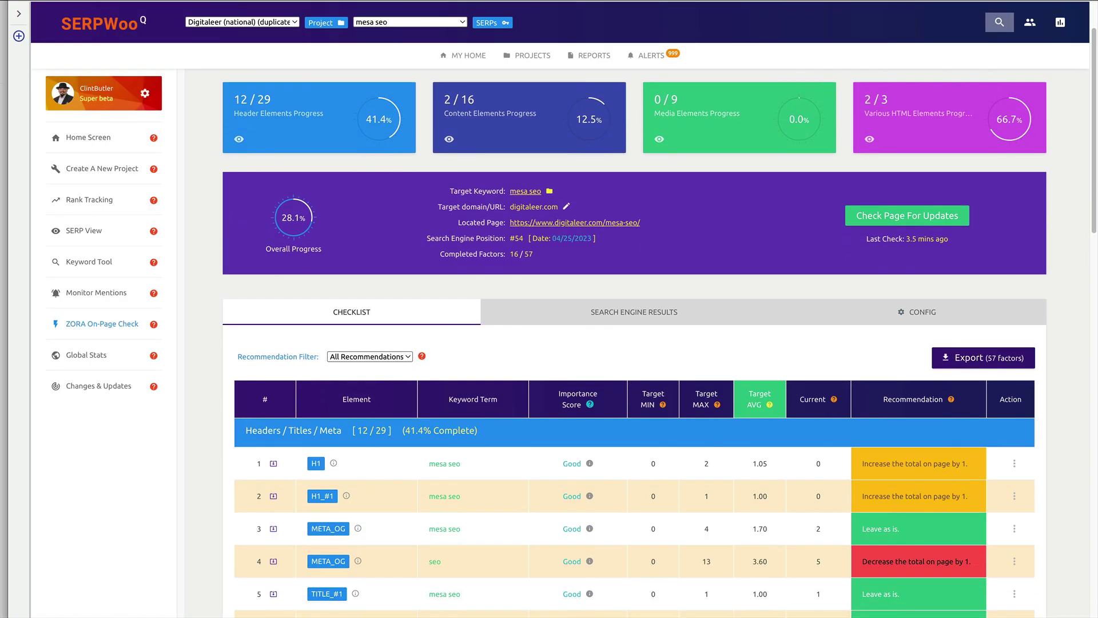
{"action": "scroll", "coordinate": [634, 343], "scroll_direction": "down", "scroll_amount": 5}
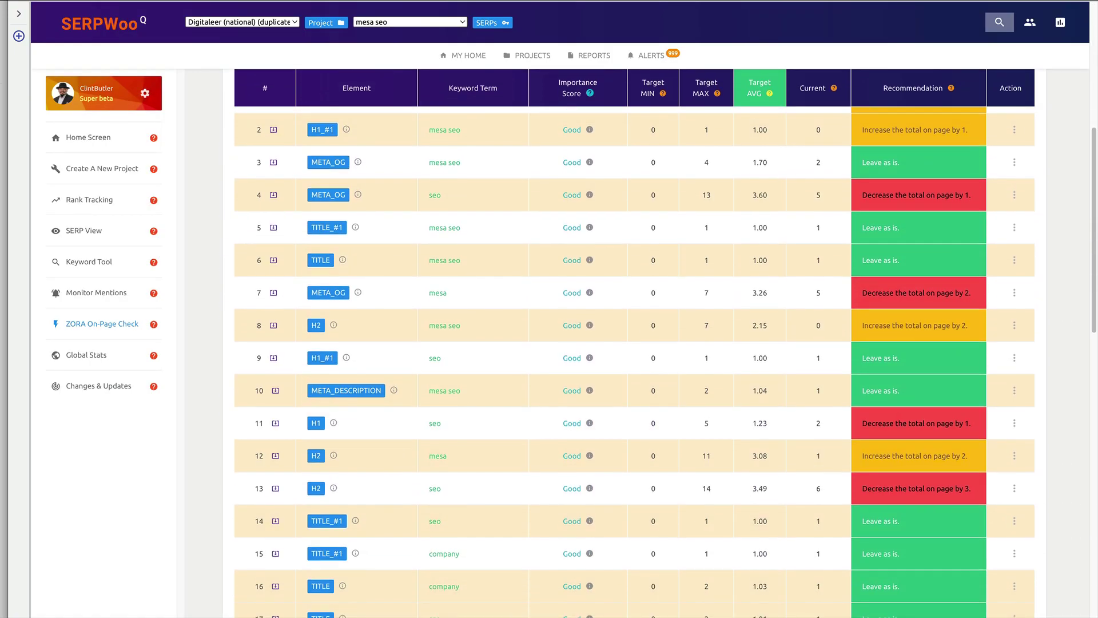
{"action": "scroll", "coordinate": [634, 343], "scroll_direction": "down", "scroll_amount": 4}
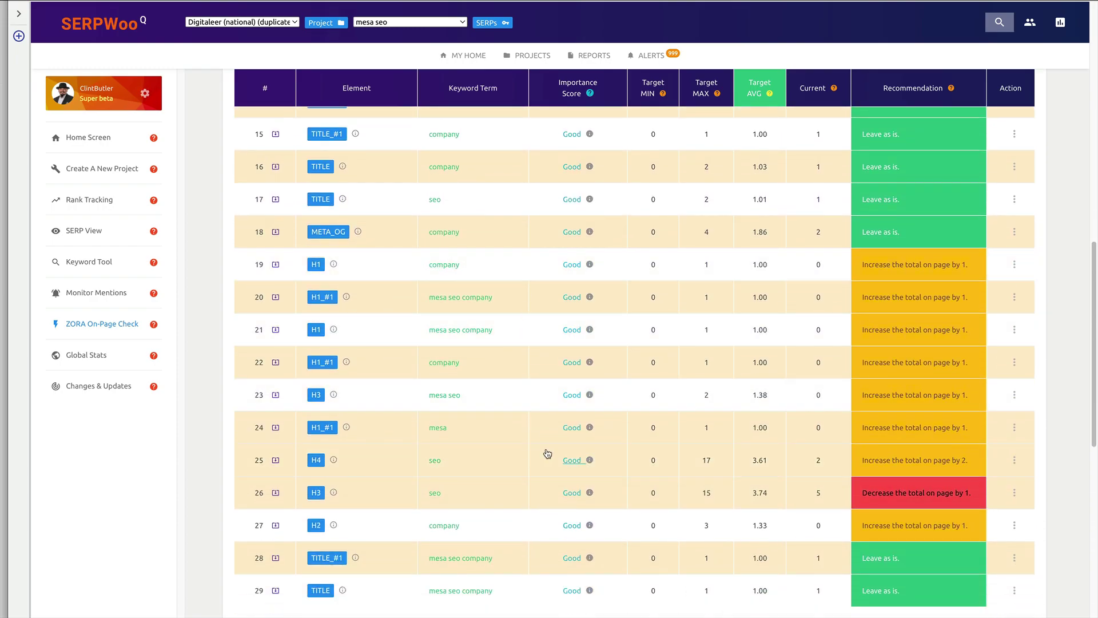
{"action": "scroll", "coordinate": [548, 453], "scroll_direction": "down", "scroll_amount": 2}
{"action": "scroll", "coordinate": [547, 453], "scroll_direction": "down", "scroll_amount": 8}
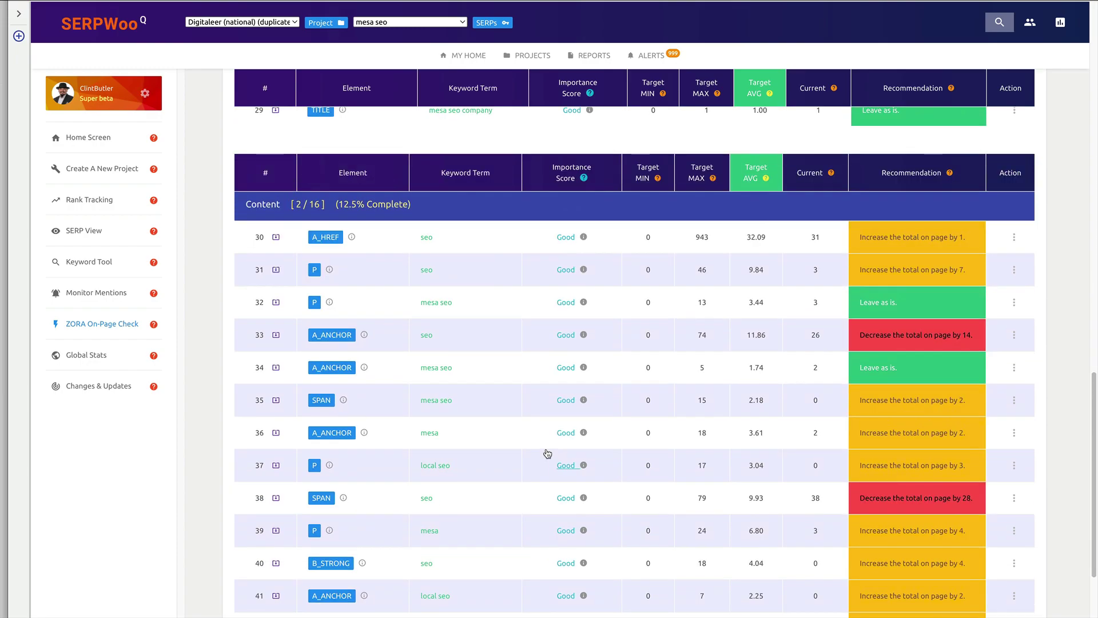
{"action": "scroll", "coordinate": [547, 454], "scroll_direction": "down", "scroll_amount": 12}
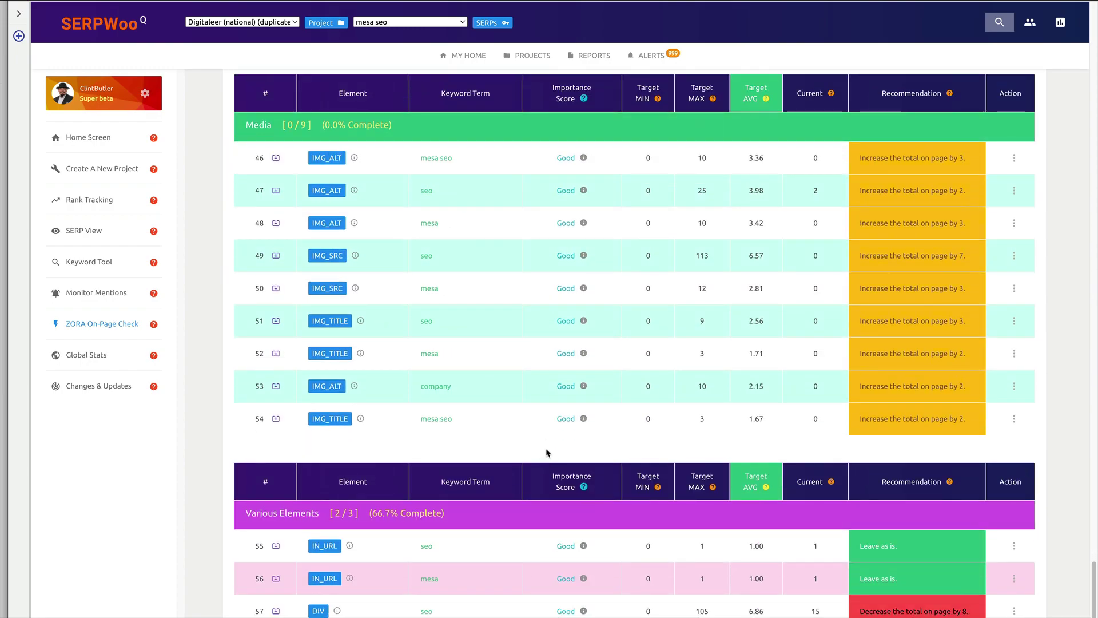
{"action": "scroll", "coordinate": [548, 453], "scroll_direction": "up", "scroll_amount": 8}
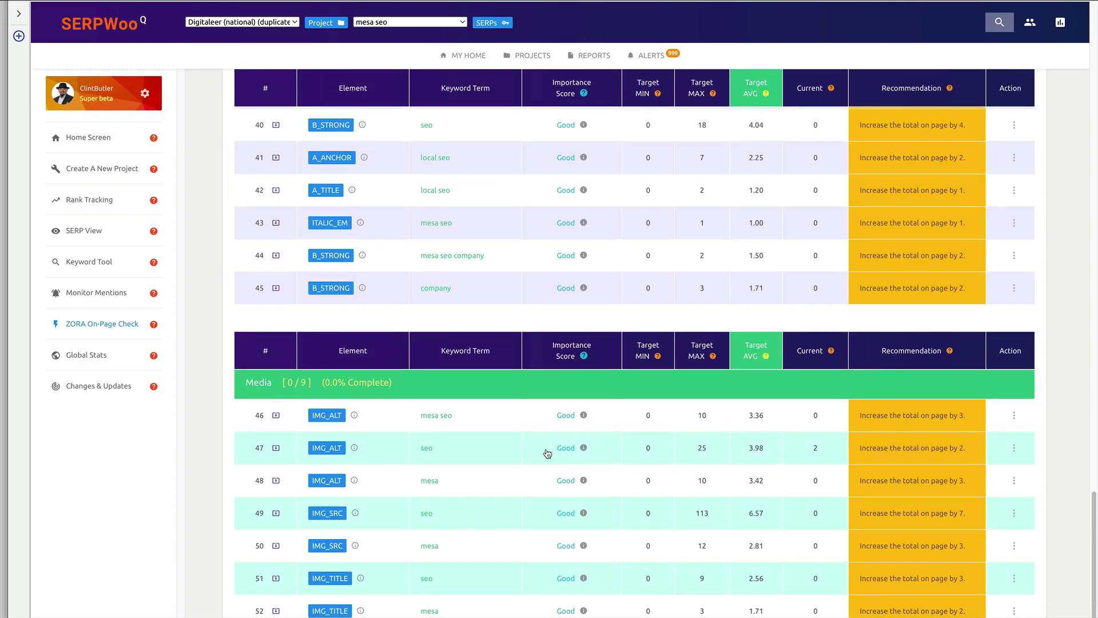
{"action": "scroll", "coordinate": [547, 453], "scroll_direction": "up", "scroll_amount": 5}
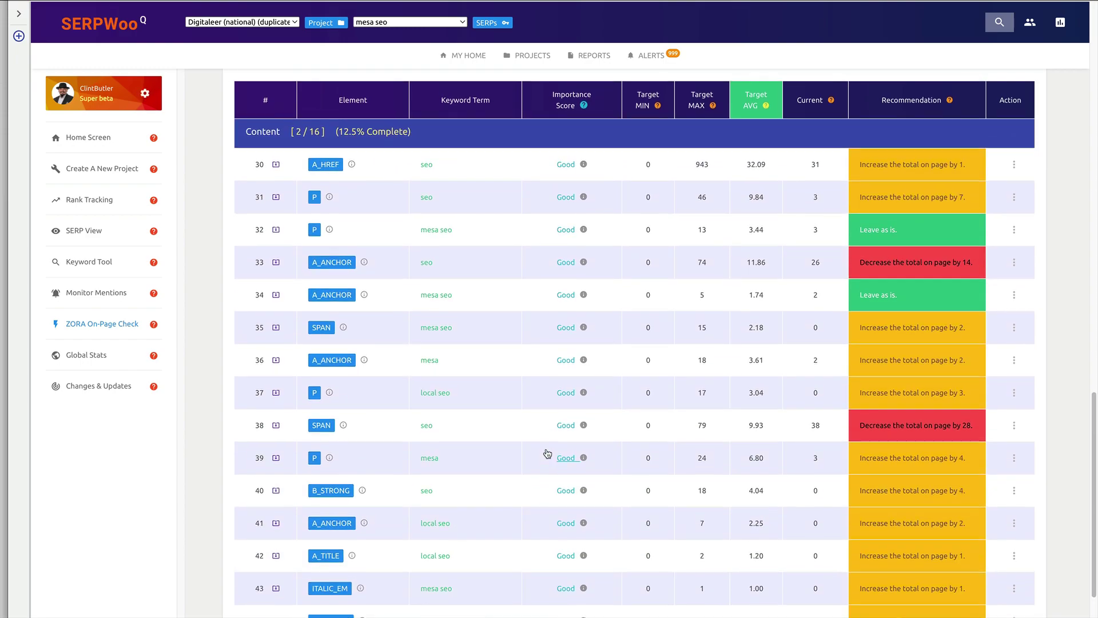
{"action": "scroll", "coordinate": [547, 453], "scroll_direction": "up", "scroll_amount": 15}
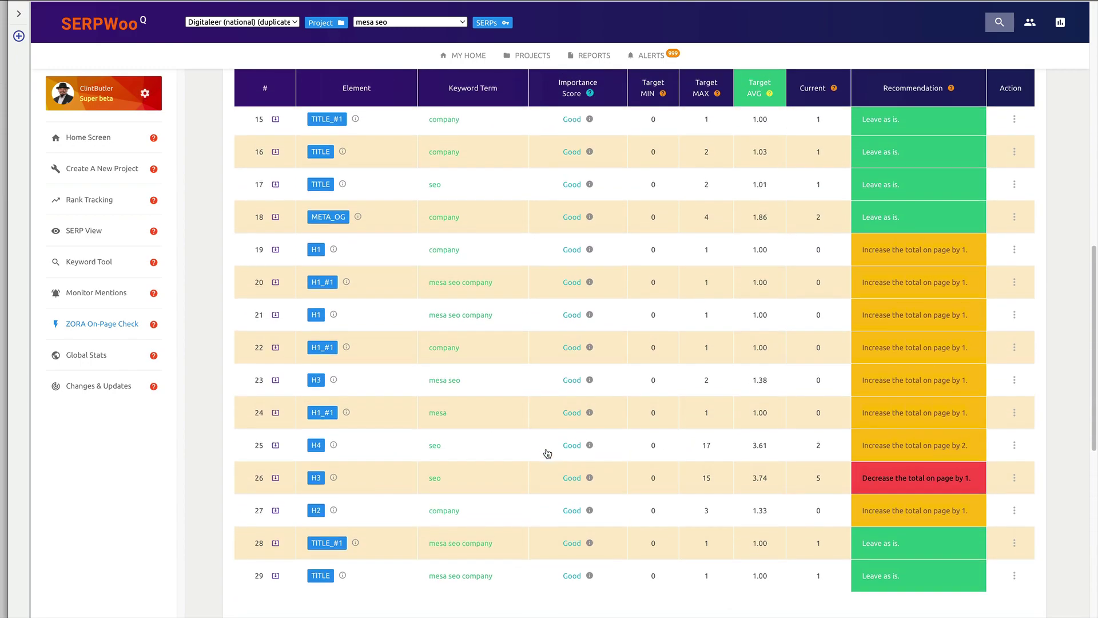
{"action": "scroll", "coordinate": [548, 453], "scroll_direction": "up", "scroll_amount": 8}
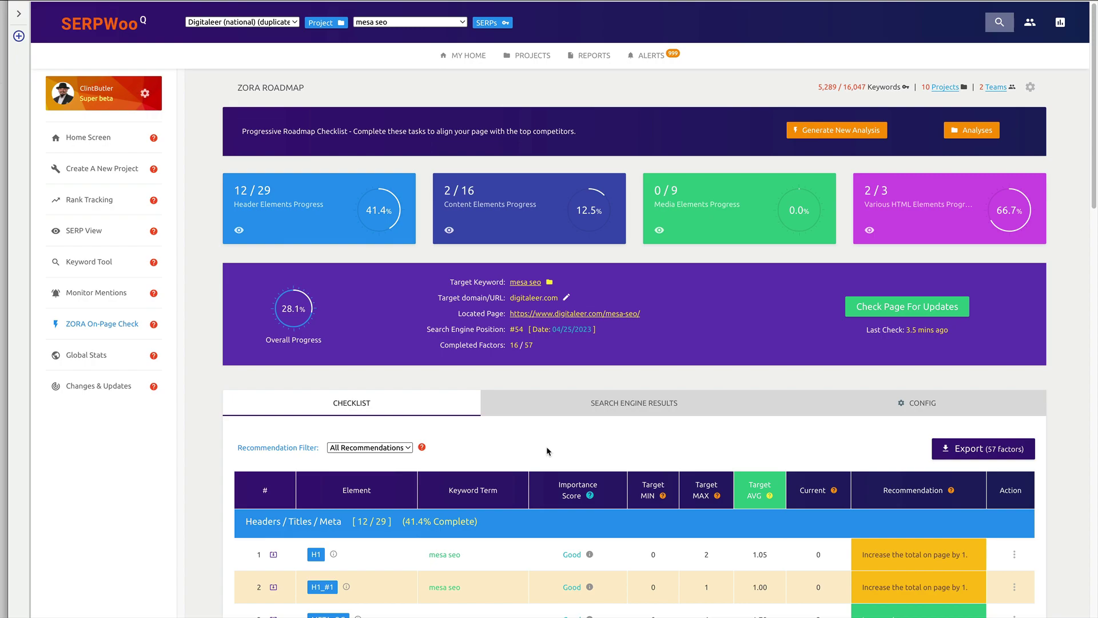
Examine the keyword terms and page elements listed in the Mesa checklist's Headers, Content and Media sections.
{"action": "scroll", "coordinate": [673, 378], "scroll_direction": "down", "scroll_amount": 8}
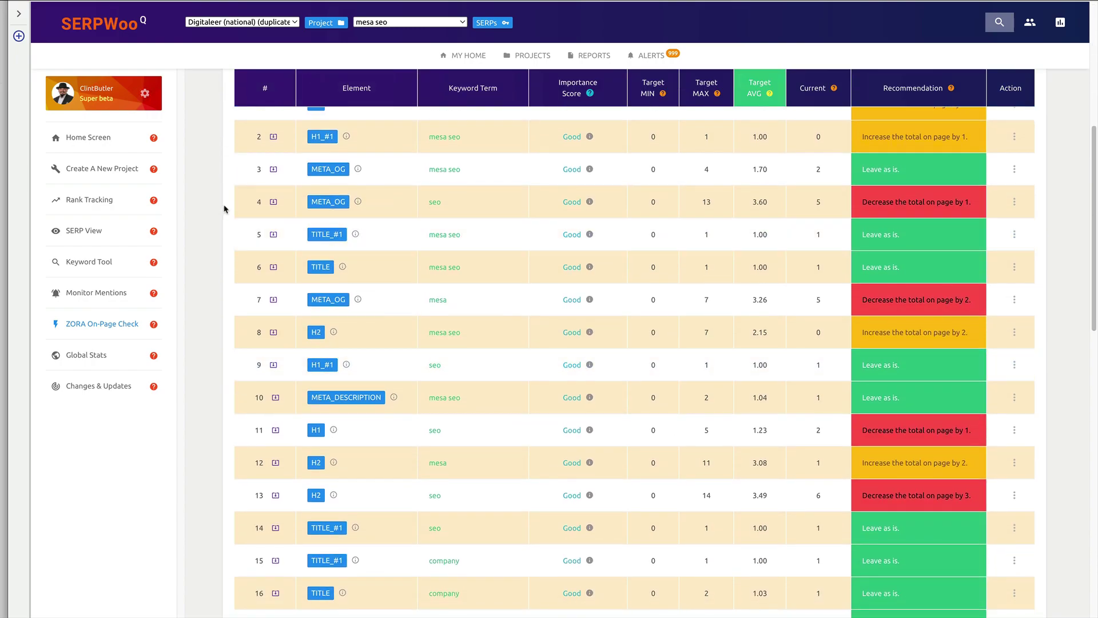
{"action": "scroll", "coordinate": [360, 481], "scroll_direction": "down", "scroll_amount": 2}
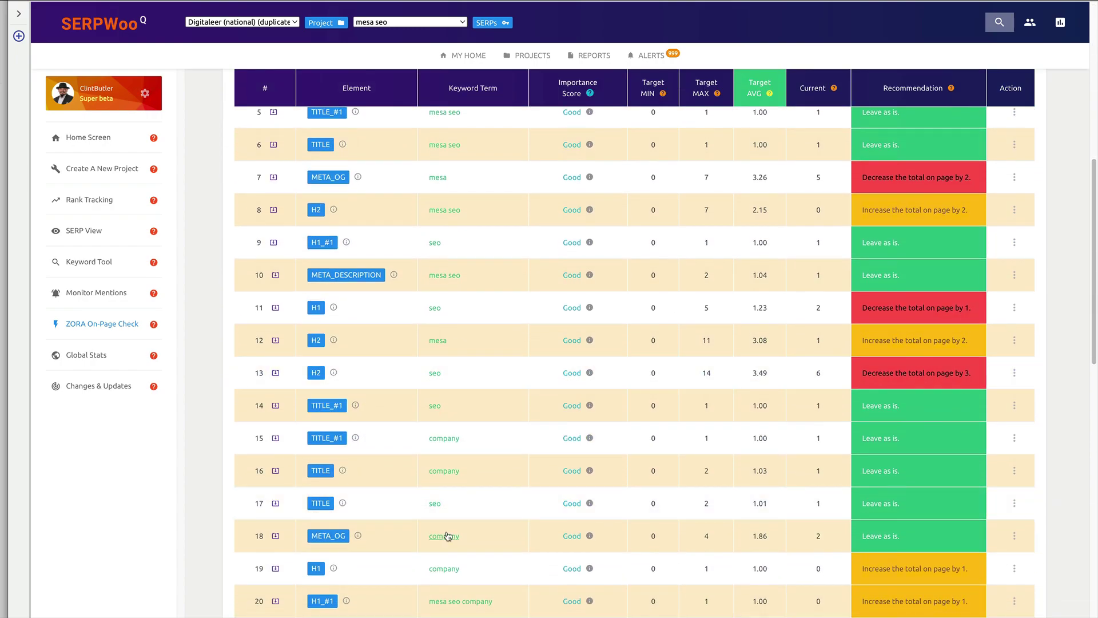
{"action": "scroll", "coordinate": [448, 536], "scroll_direction": "down", "scroll_amount": 6}
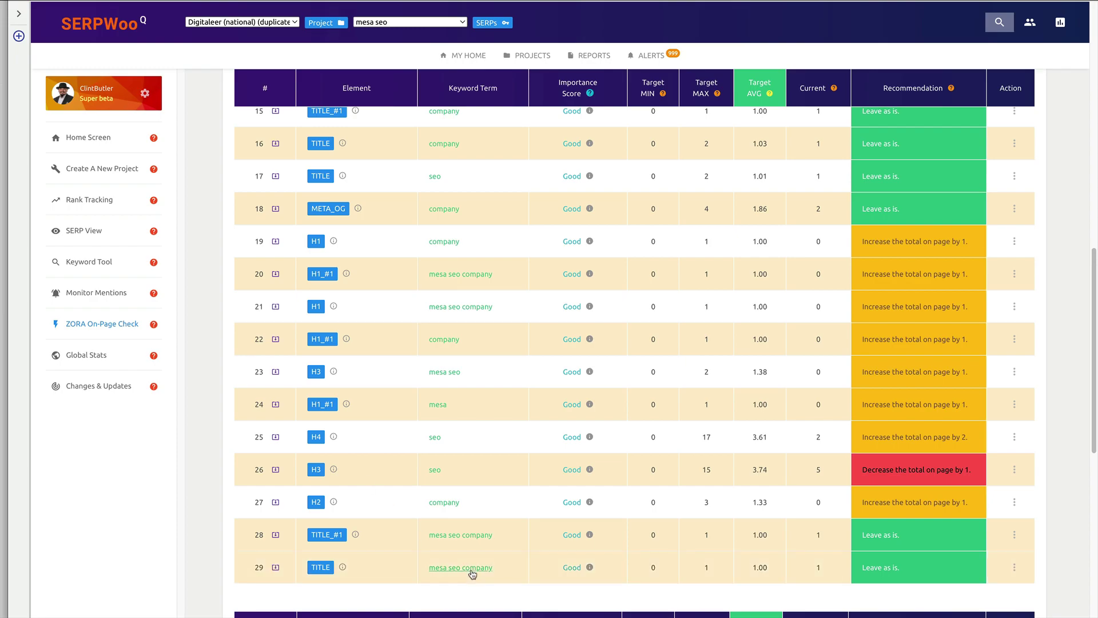
{"action": "scroll", "coordinate": [471, 575], "scroll_direction": "down", "scroll_amount": 8}
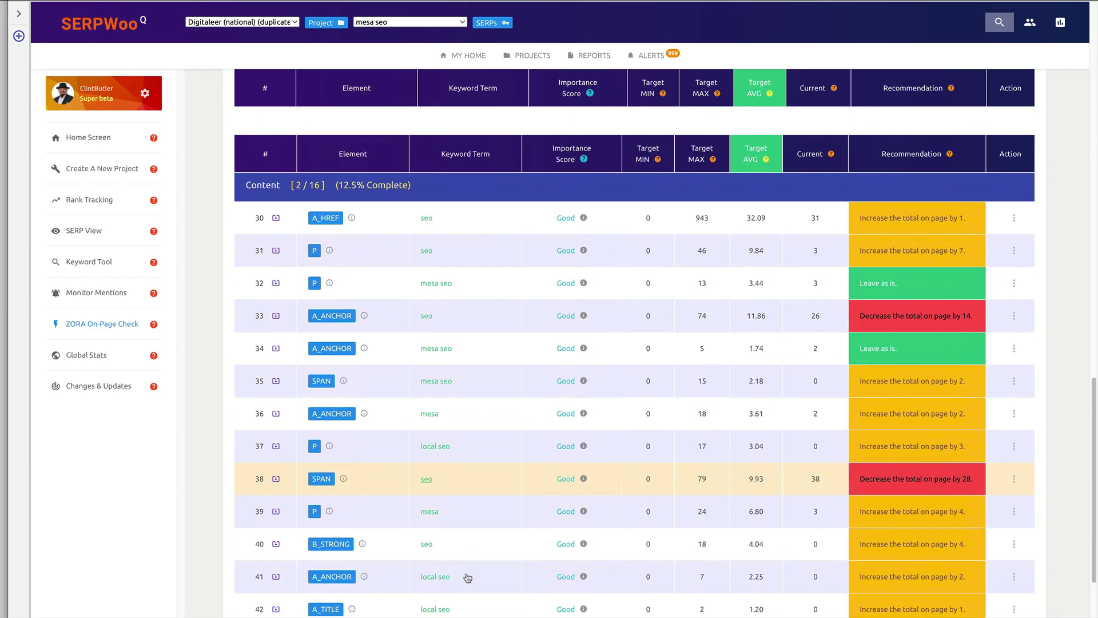
{"action": "scroll", "coordinate": [456, 481], "scroll_direction": "down", "scroll_amount": 2}
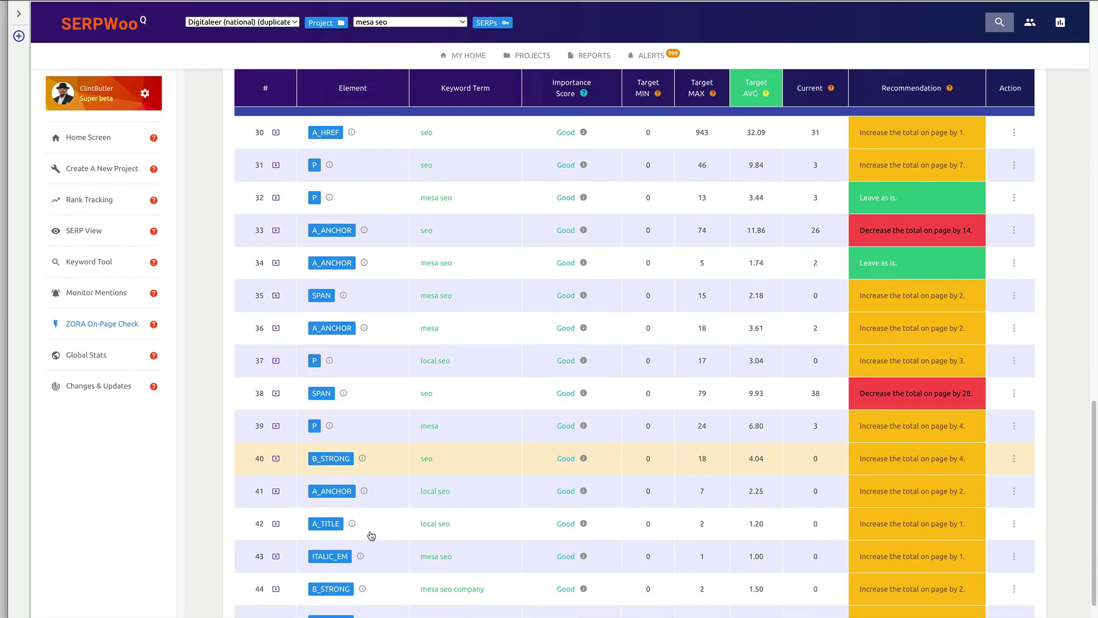
{"action": "scroll", "coordinate": [516, 507], "scroll_direction": "down", "scroll_amount": 3}
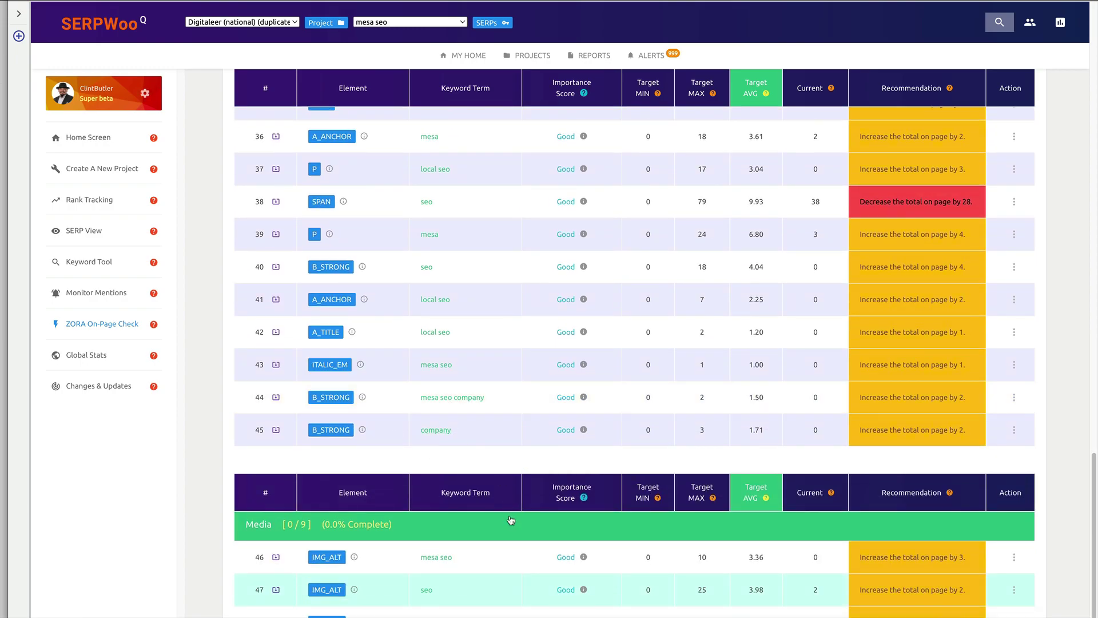
{"action": "scroll", "coordinate": [511, 520], "scroll_direction": "down", "scroll_amount": 1}
{"action": "scroll", "coordinate": [520, 524], "scroll_direction": "down", "scroll_amount": 2}
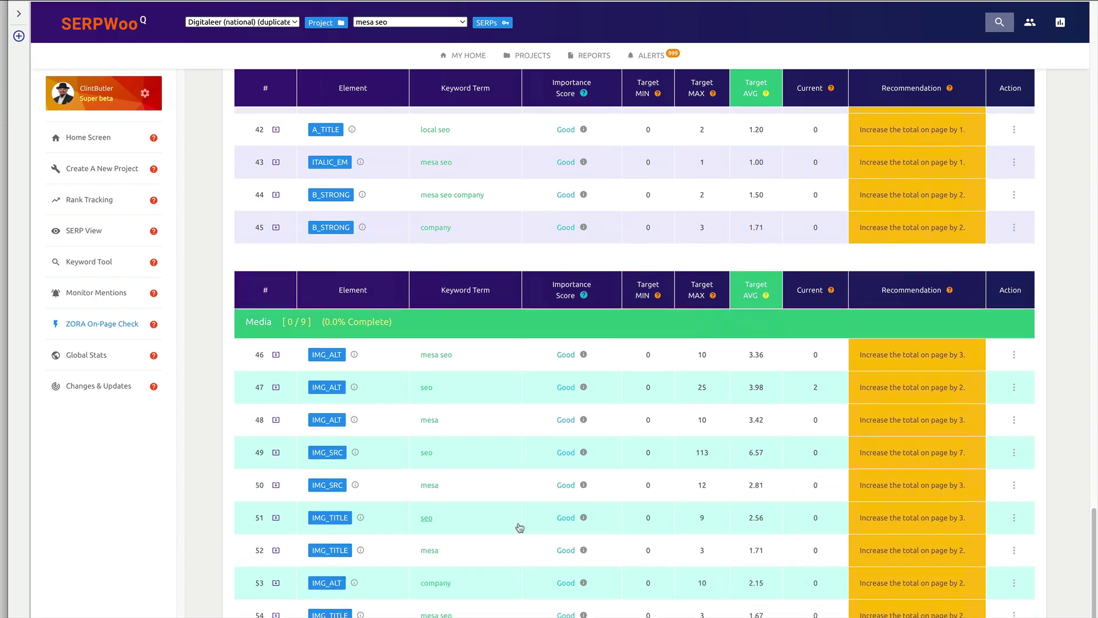
{"action": "scroll", "coordinate": [520, 527], "scroll_direction": "down", "scroll_amount": 2}
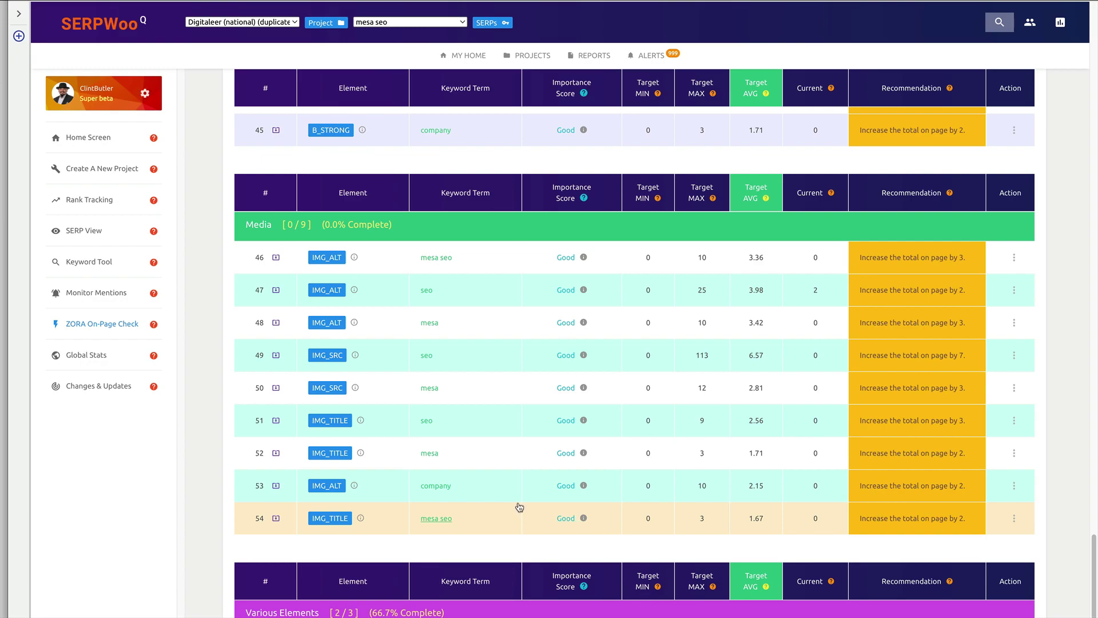
{"action": "scroll", "coordinate": [519, 507], "scroll_direction": "up", "scroll_amount": 15}
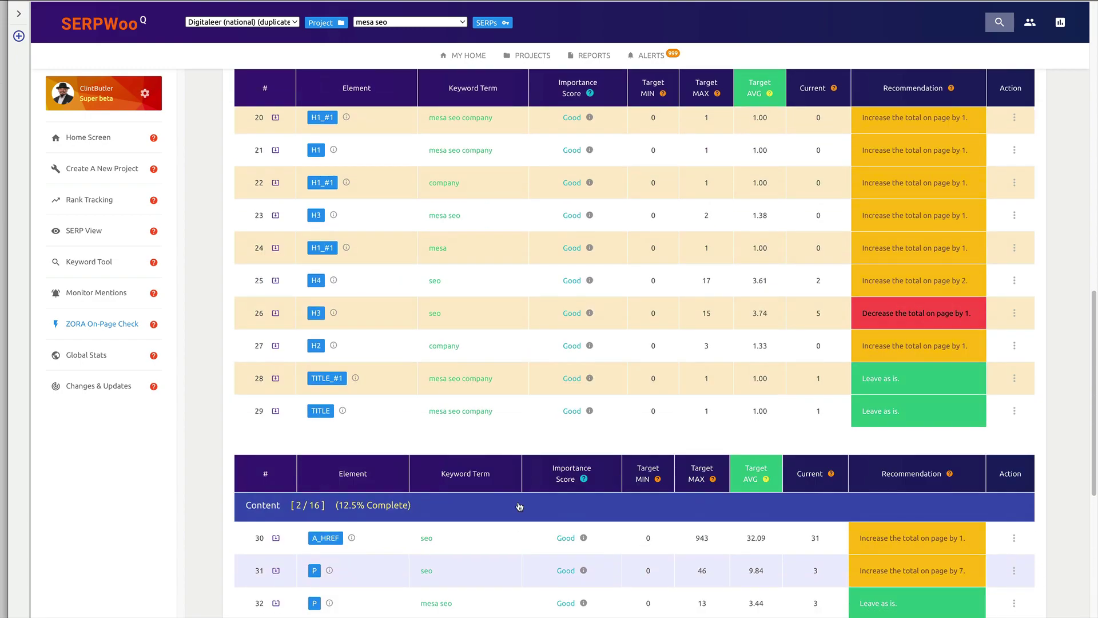
{"action": "scroll", "coordinate": [518, 507], "scroll_direction": "up", "scroll_amount": 15}
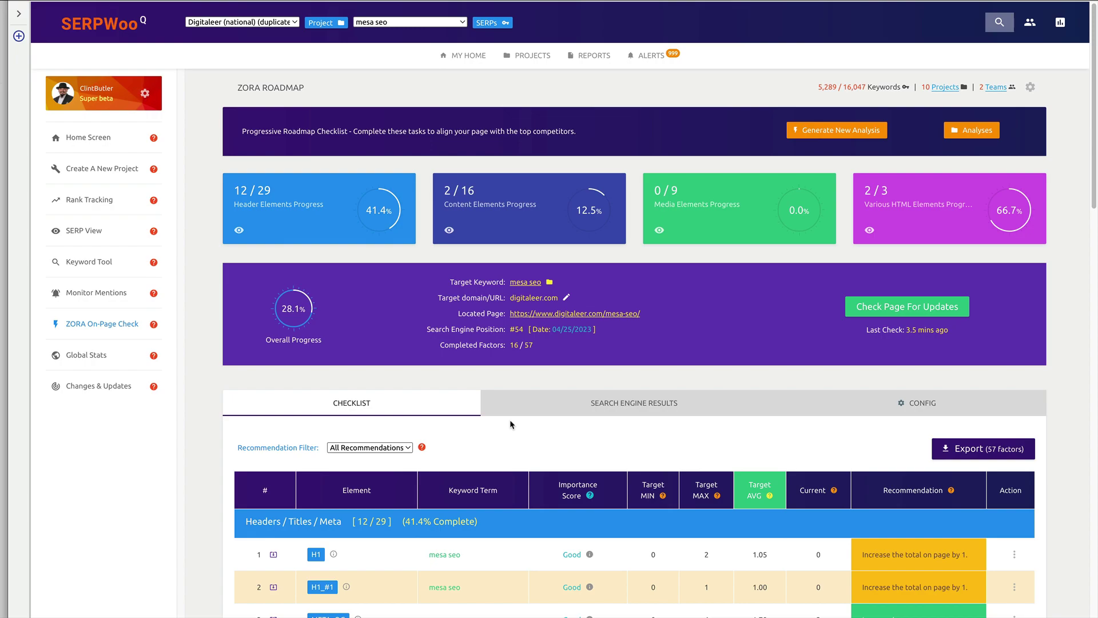
Compare the increase, decrease and leave-as-is recommendations across the sections of the Mesa SEO checklist.
{"action": "scroll", "coordinate": [513, 423], "scroll_direction": "down", "scroll_amount": 15}
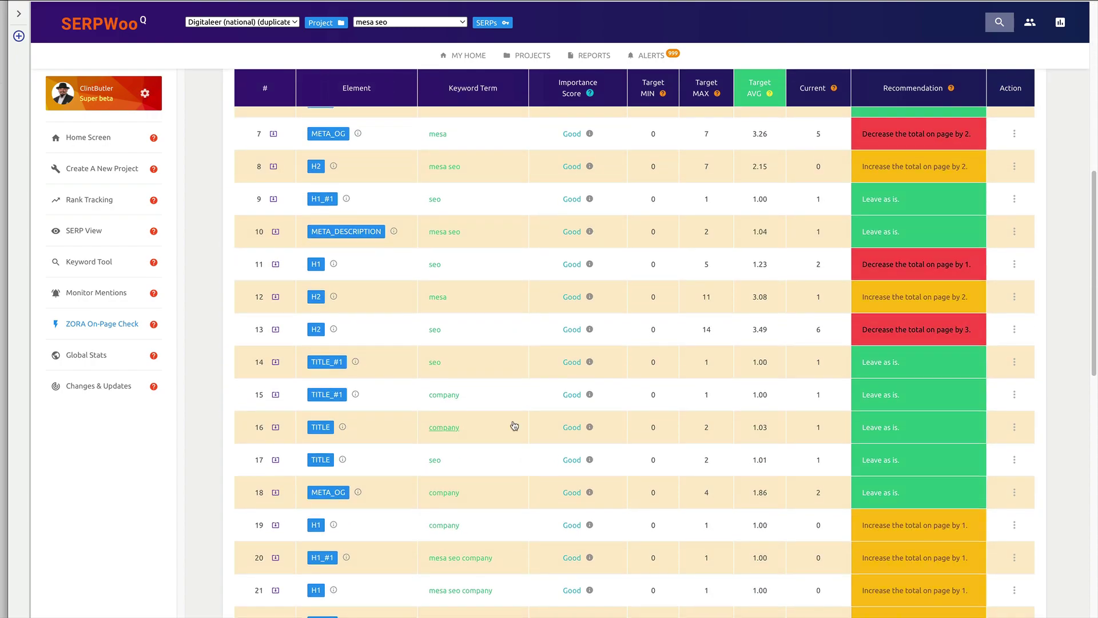
{"action": "scroll", "coordinate": [515, 426], "scroll_direction": "down", "scroll_amount": 12}
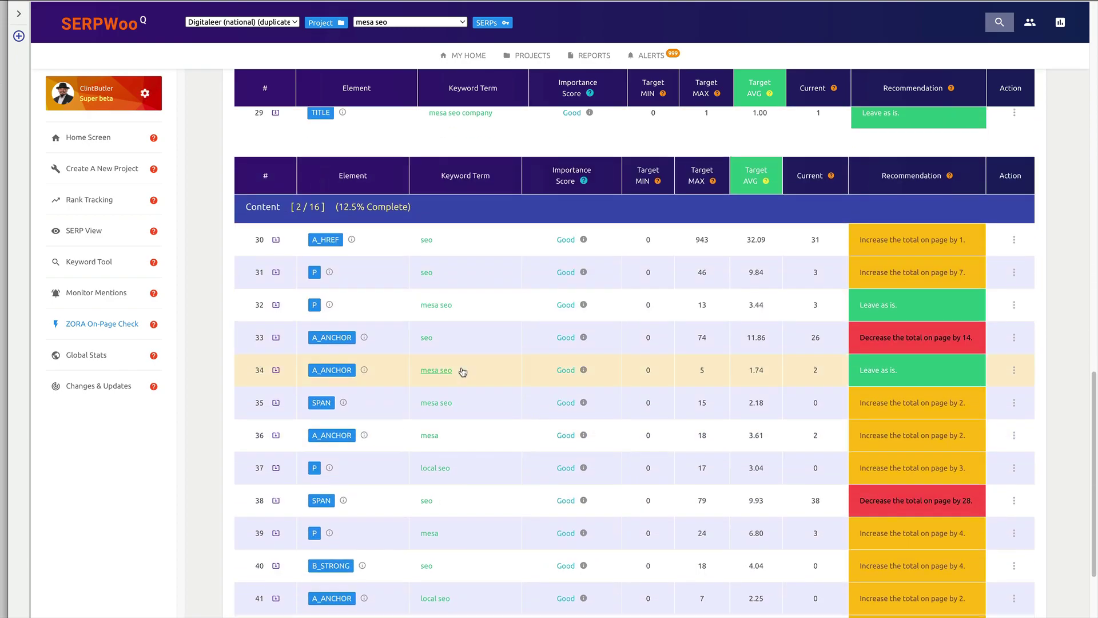
{"action": "scroll", "coordinate": [462, 374], "scroll_direction": "down", "scroll_amount": 6}
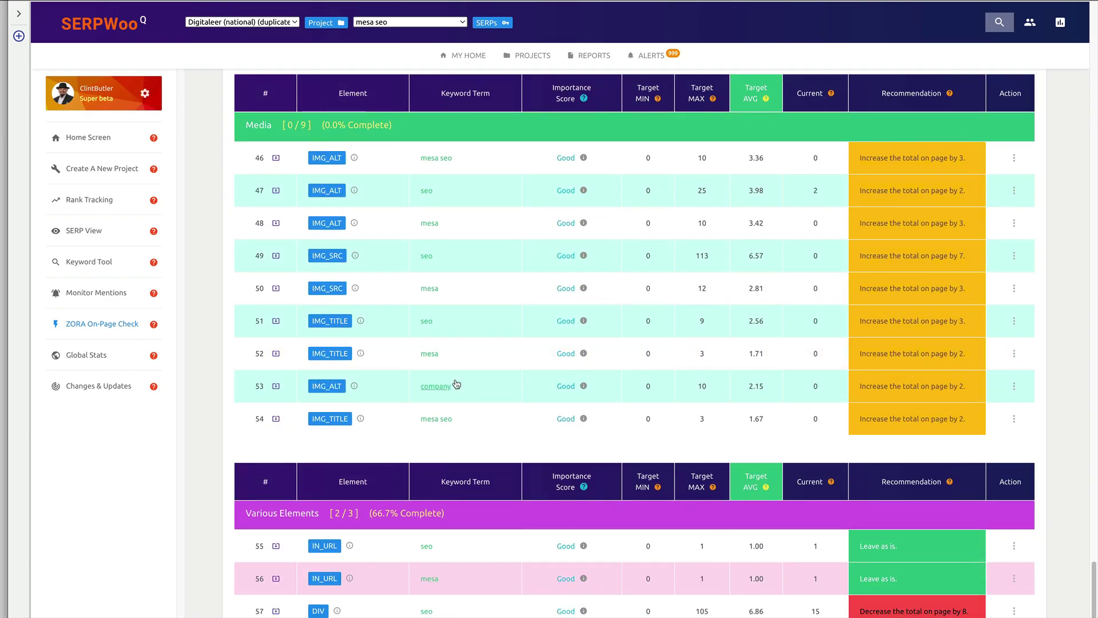
{"action": "scroll", "coordinate": [486, 422], "scroll_direction": "up", "scroll_amount": 8}
{"action": "scroll", "coordinate": [486, 421], "scroll_direction": "down", "scroll_amount": 8}
{"action": "scroll", "coordinate": [481, 416], "scroll_direction": "up", "scroll_amount": 20}
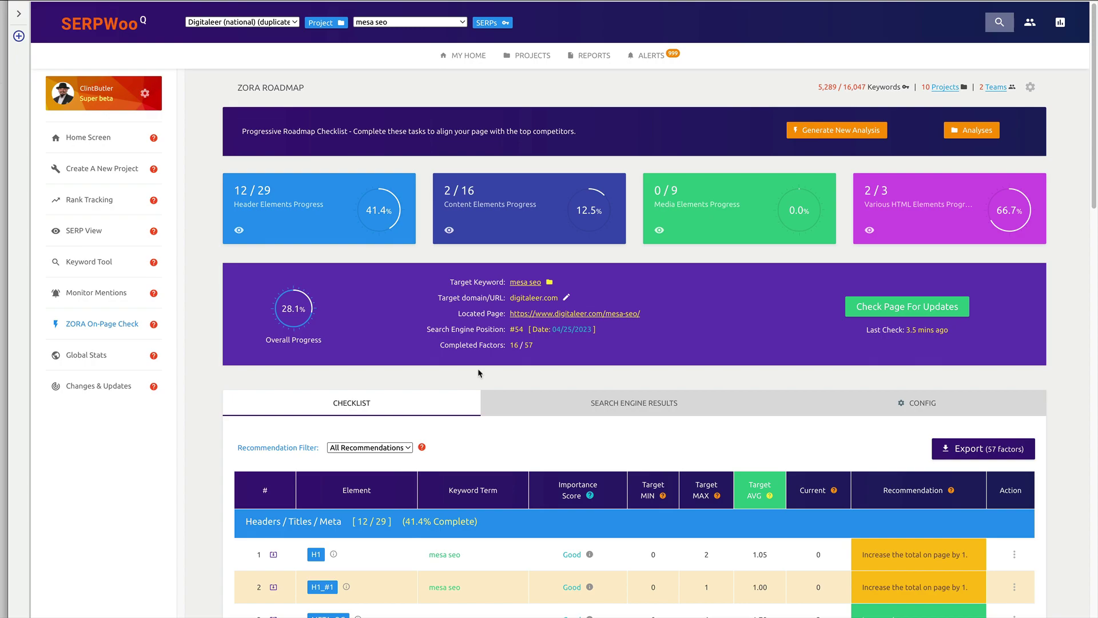
{"action": "scroll", "coordinate": [478, 373], "scroll_direction": "down", "scroll_amount": 9}
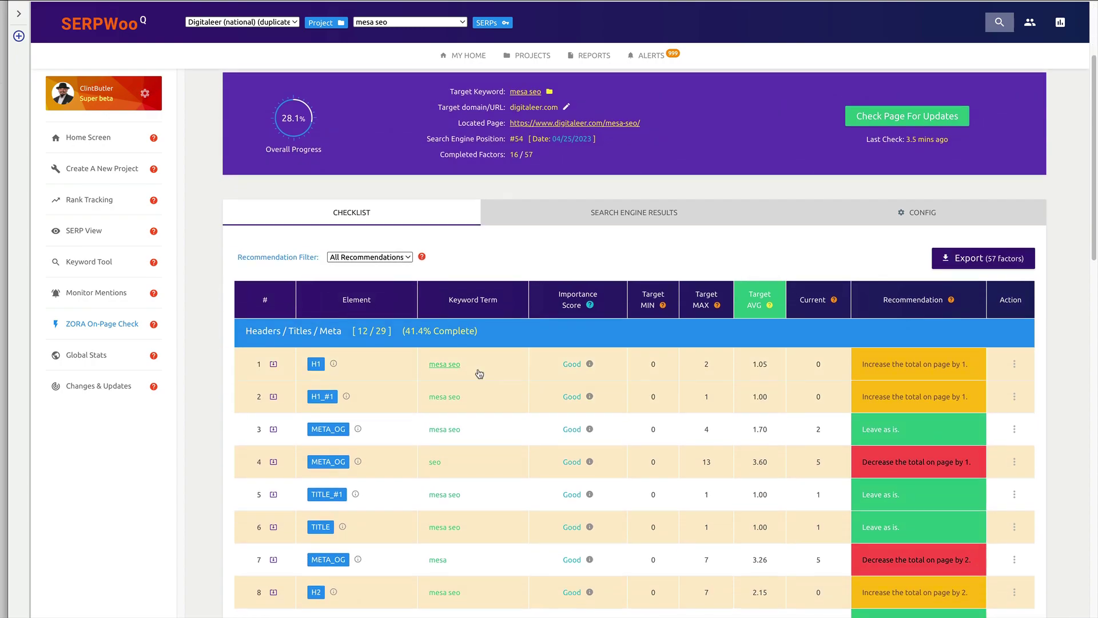
{"action": "scroll", "coordinate": [479, 374], "scroll_direction": "down", "scroll_amount": 8}
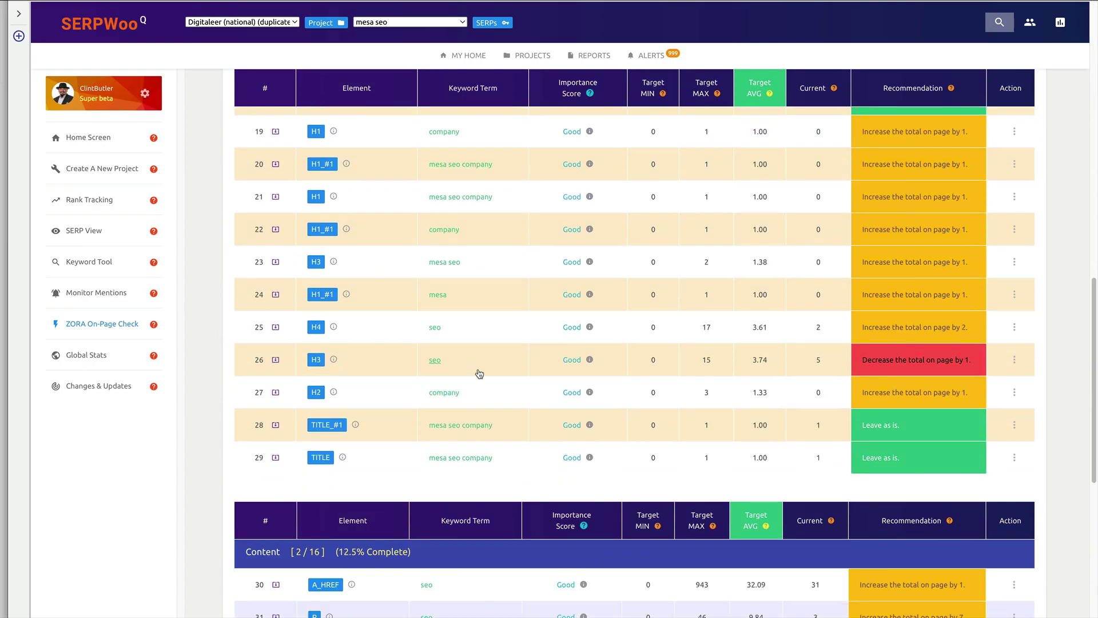
{"action": "scroll", "coordinate": [479, 373], "scroll_direction": "down", "scroll_amount": 8}
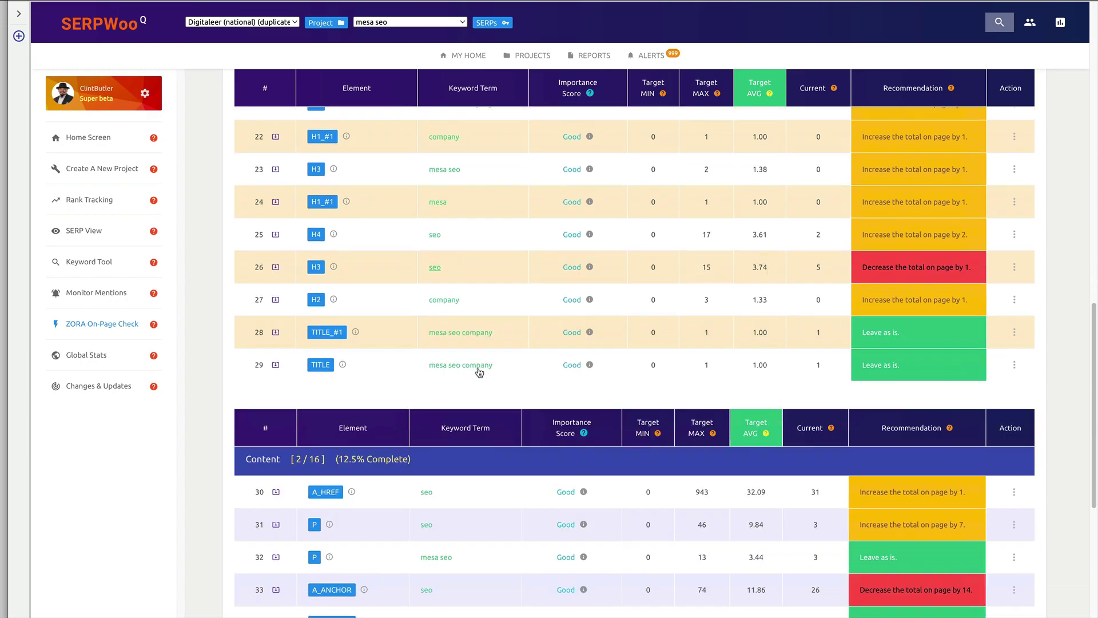
{"action": "scroll", "coordinate": [479, 373], "scroll_direction": "down", "scroll_amount": 9}
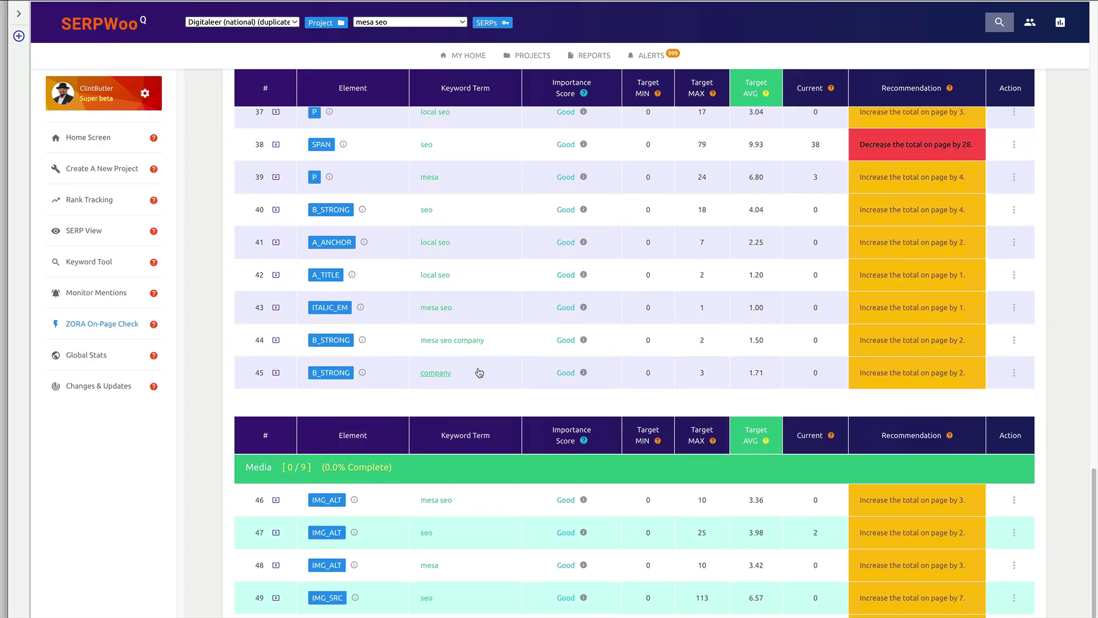
{"action": "scroll", "coordinate": [480, 373], "scroll_direction": "up", "scroll_amount": 20}
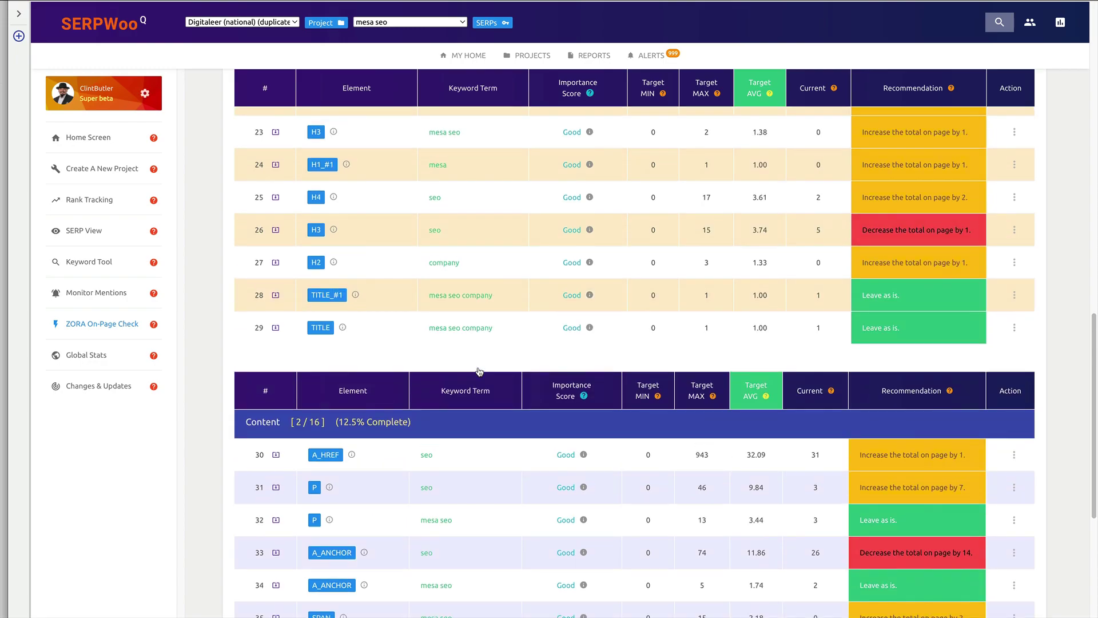